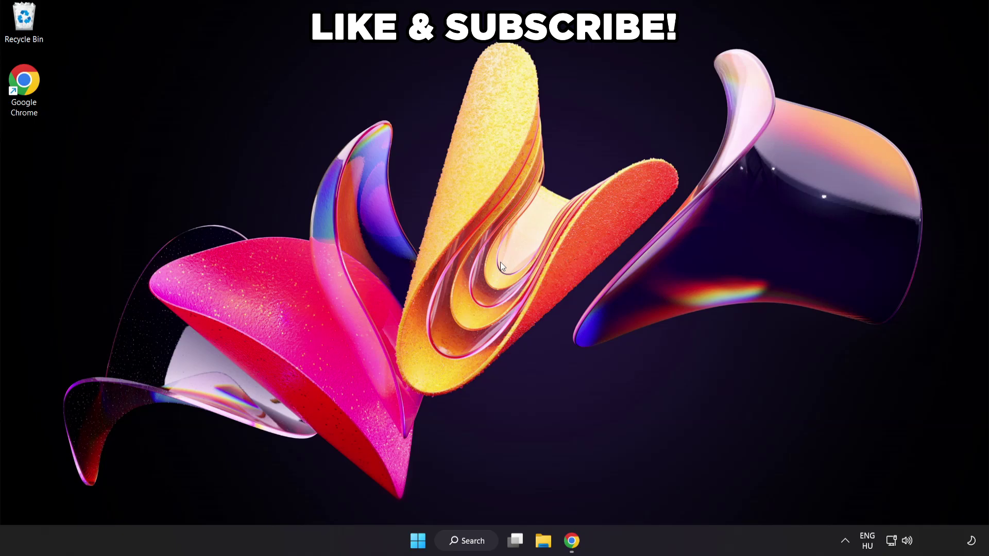
# - Search Windows for 'edit power plan'
pyautogui.click(466, 539)
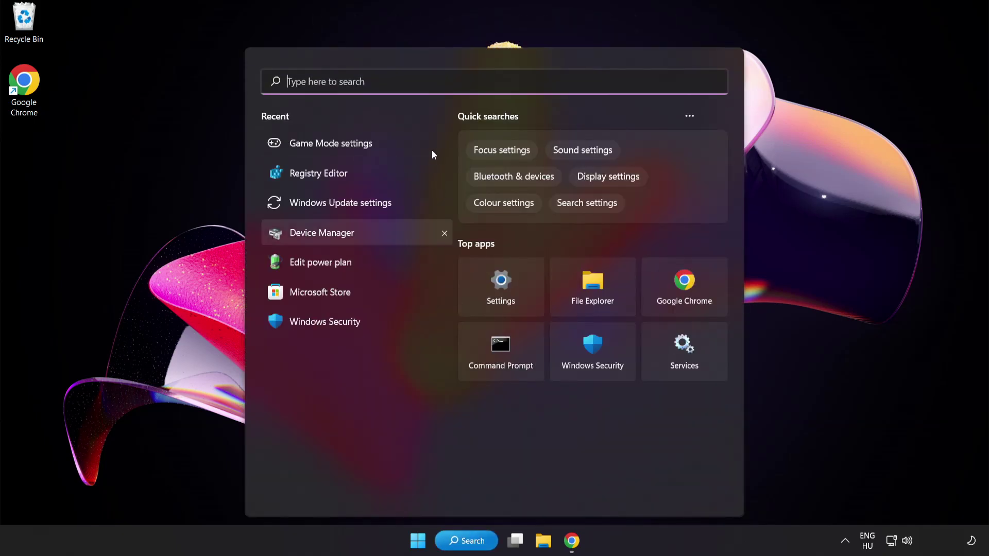
pyautogui.write('edit power plan')
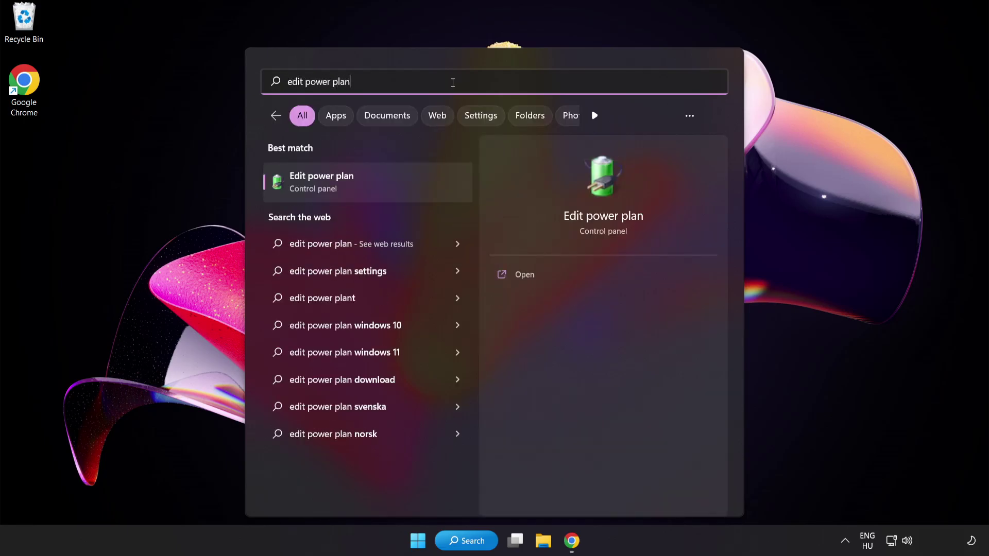
# - Switch the active power plan from Balanced to High performance, then close Power Options
pyautogui.click(401, 190)
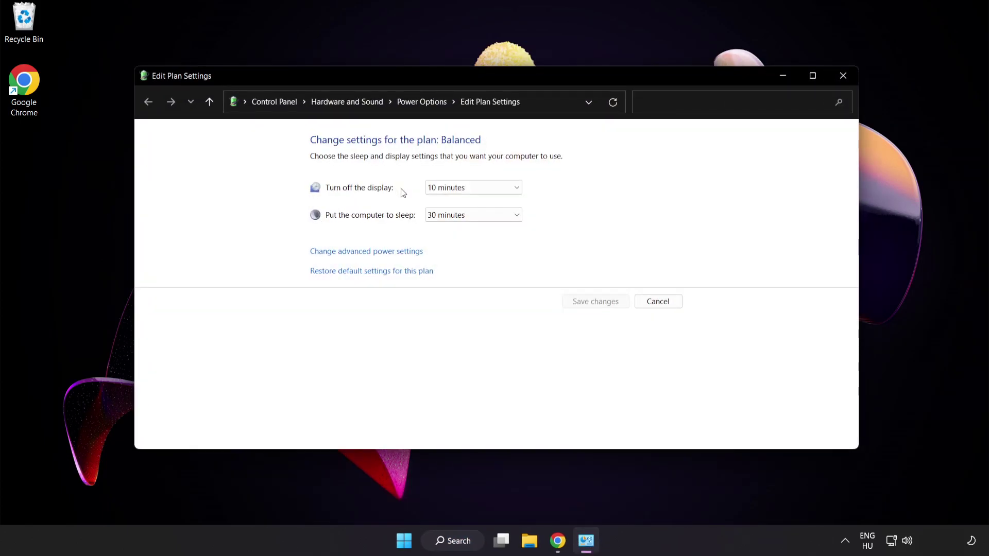
pyautogui.click(431, 103)
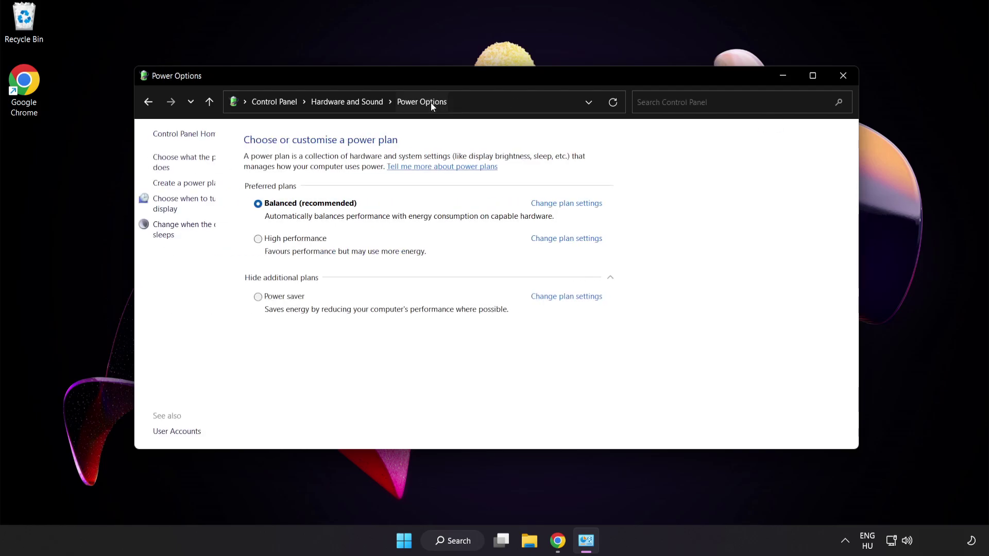
pyautogui.click(331, 241)
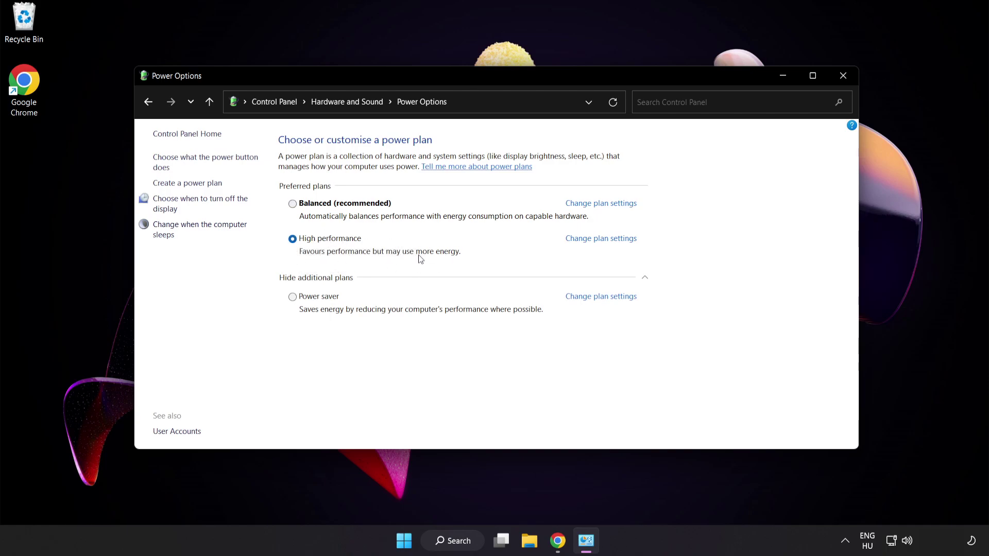
pyautogui.click(844, 76)
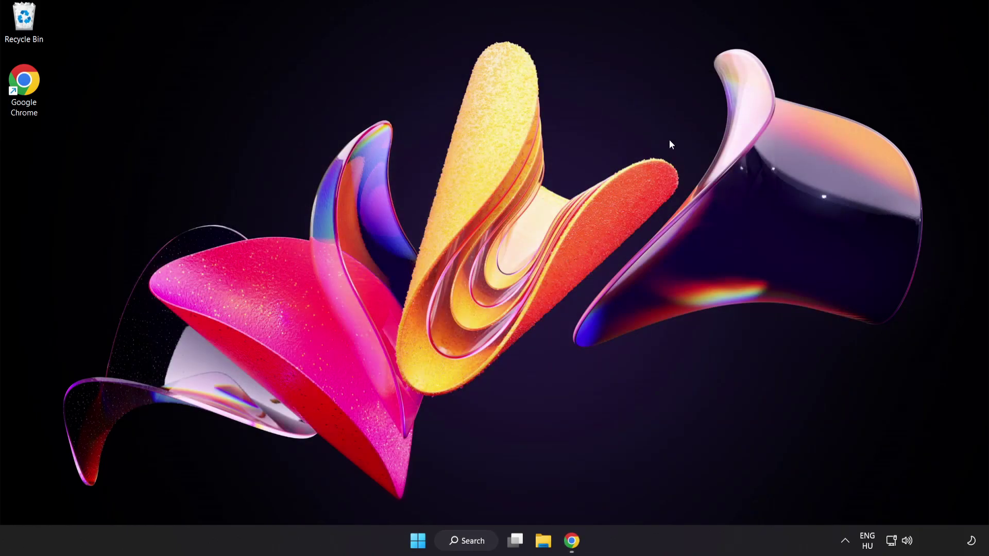
# - Search Windows for 'device manager'
pyautogui.click(477, 540)
pyautogui.write('d')
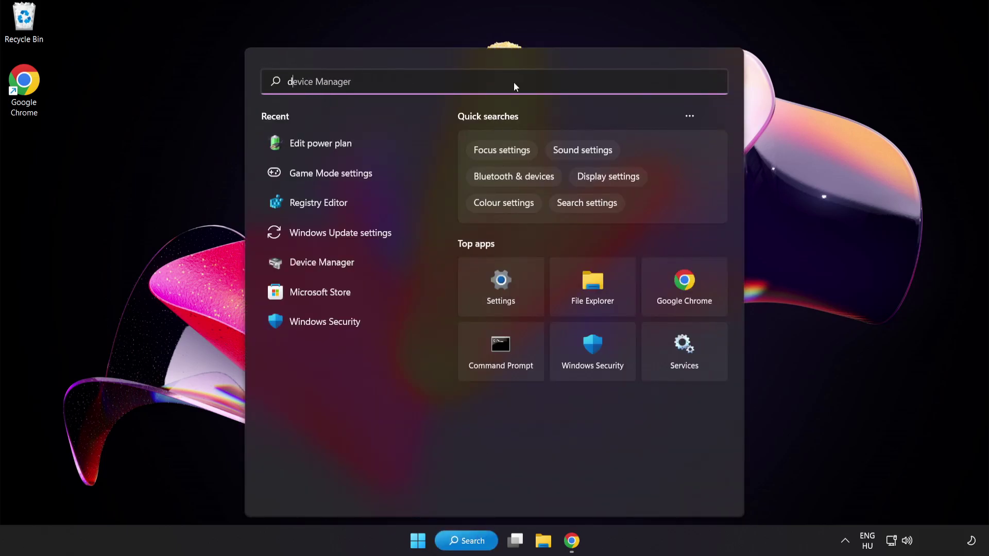
pyautogui.write('evice manager')
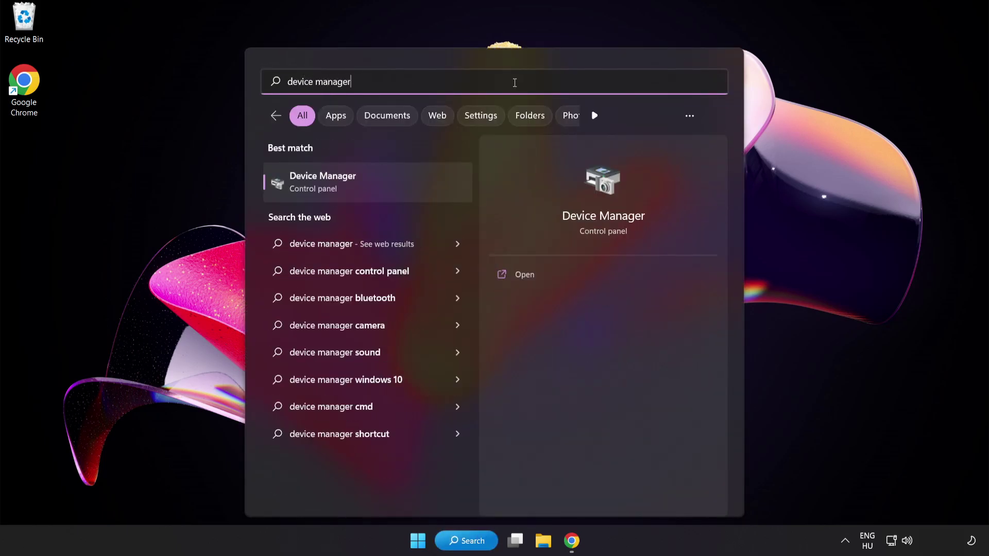
# - Launch Device Manager, centre its window, and expand the Display adapters category
pyautogui.click(405, 189)
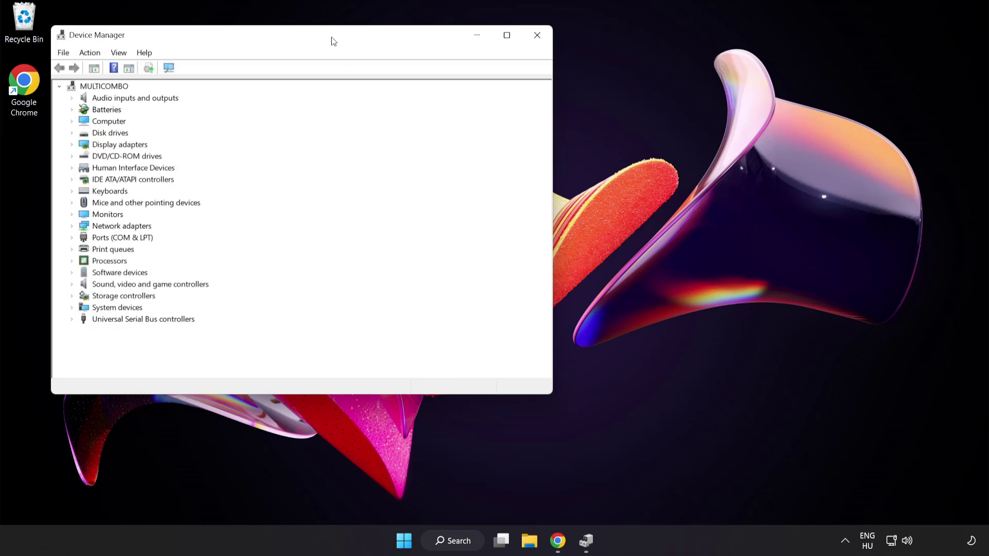
pyautogui.moveTo(331, 38); pyautogui.dragTo(502, 102)
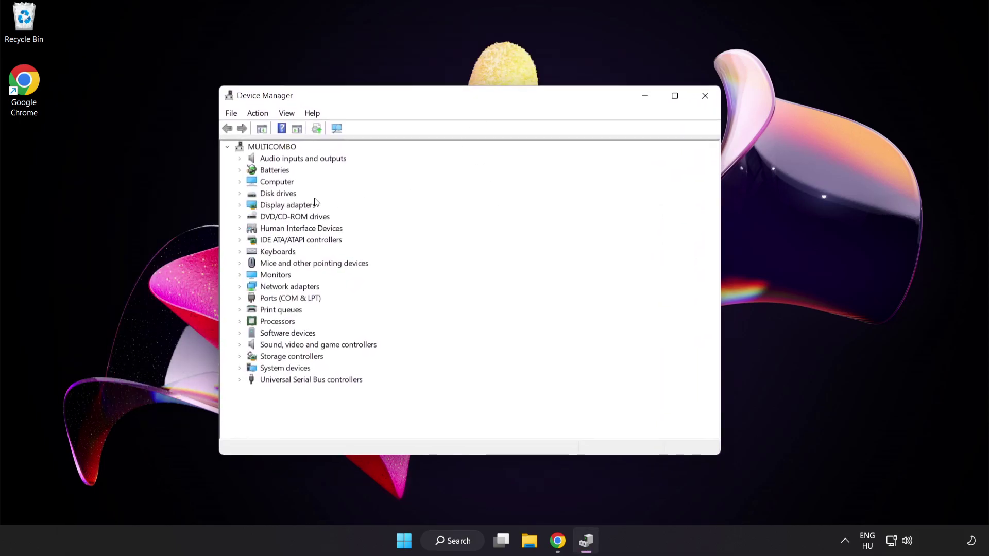
pyautogui.click(263, 206)
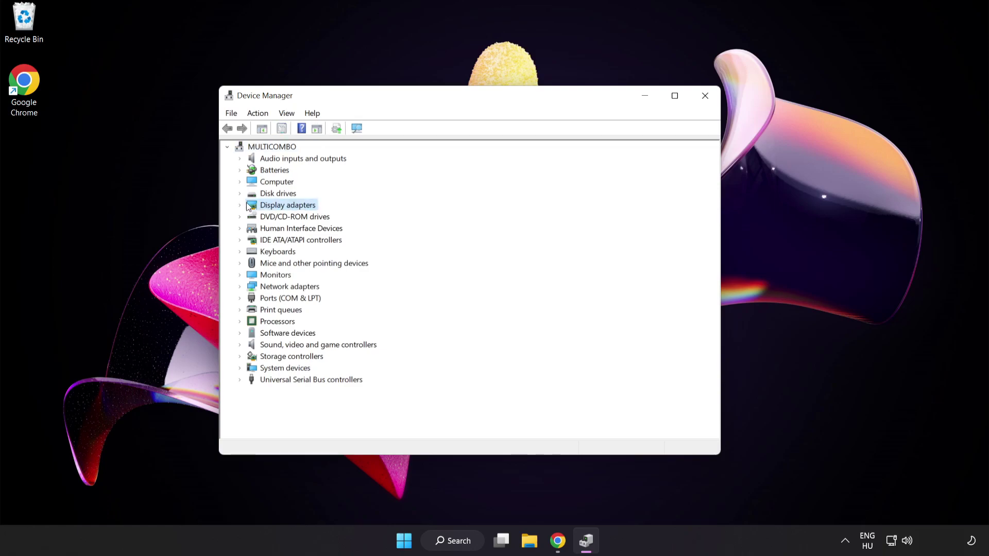
pyautogui.click(240, 207)
# - Auto-search for a VMware SVGA 3D driver, confirm the best one is installed, then close Device Manager
pyautogui.click(282, 217)
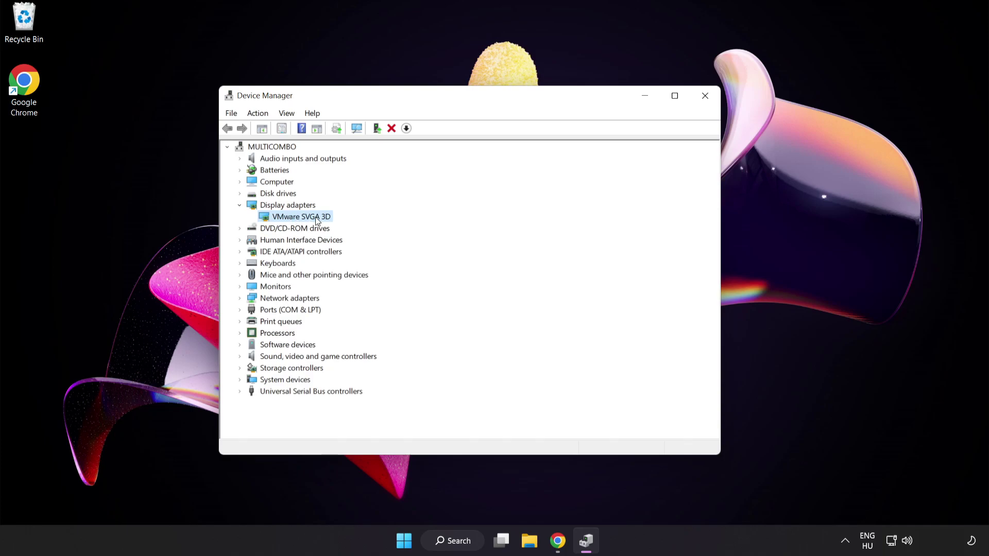
pyautogui.rightClick(315, 217)
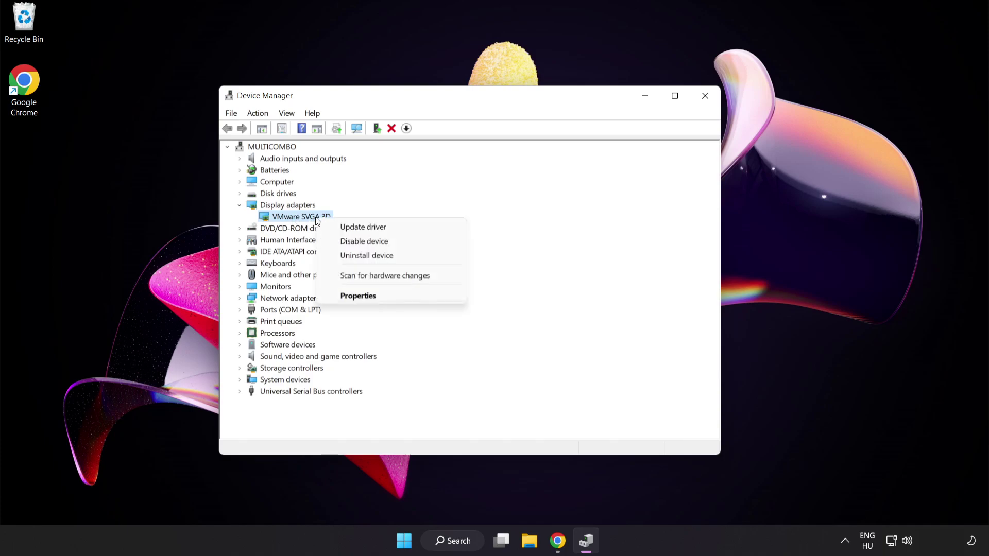
pyautogui.click(387, 227)
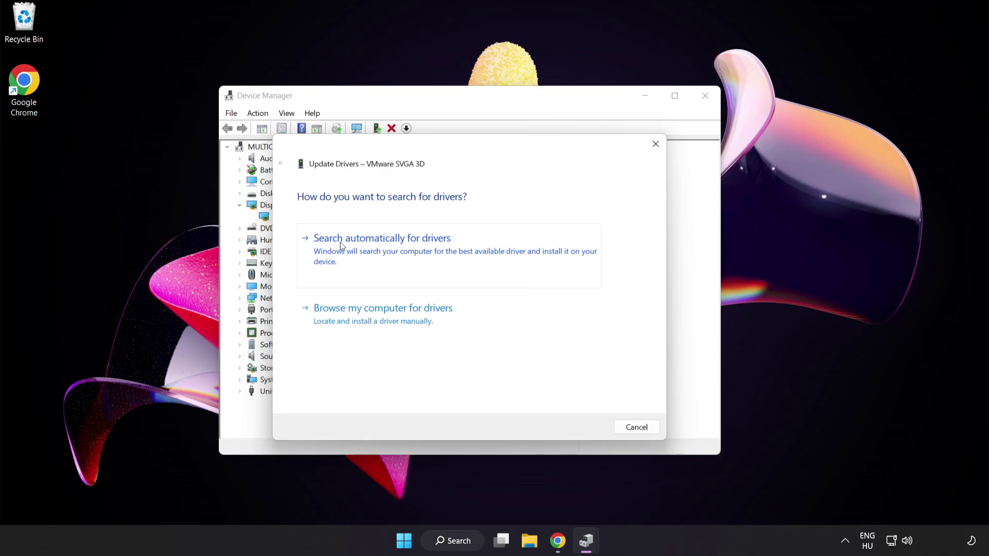
pyautogui.click(408, 250)
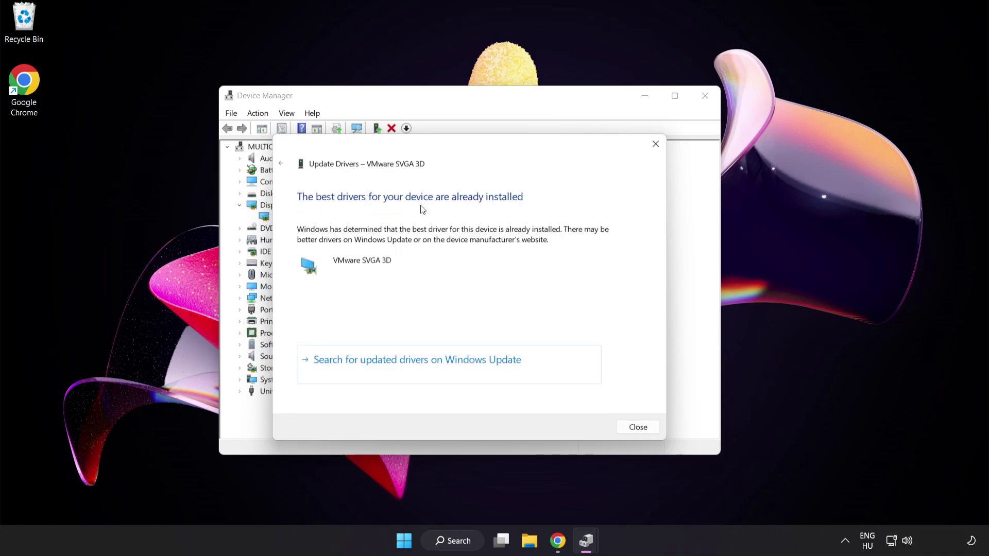
pyautogui.click(637, 428)
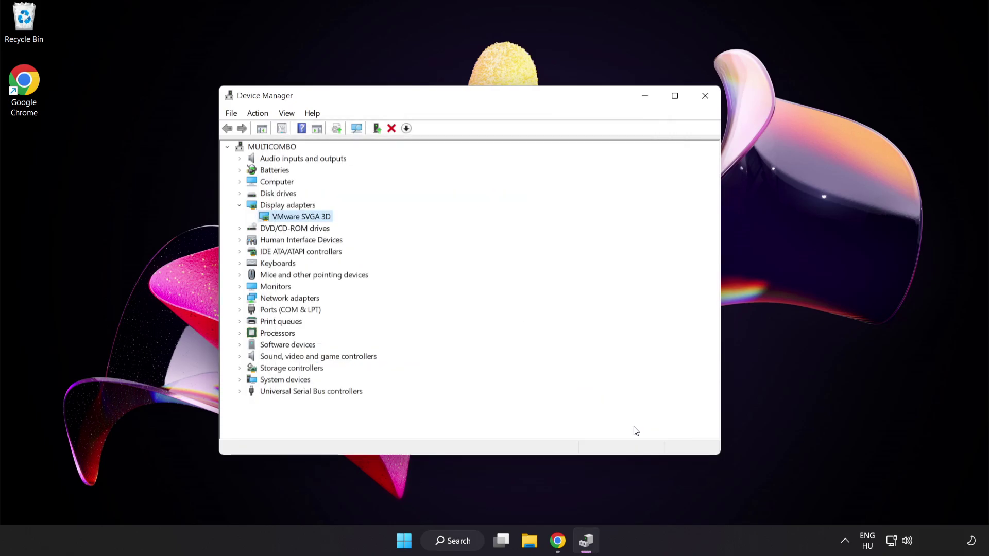
pyautogui.click(701, 99)
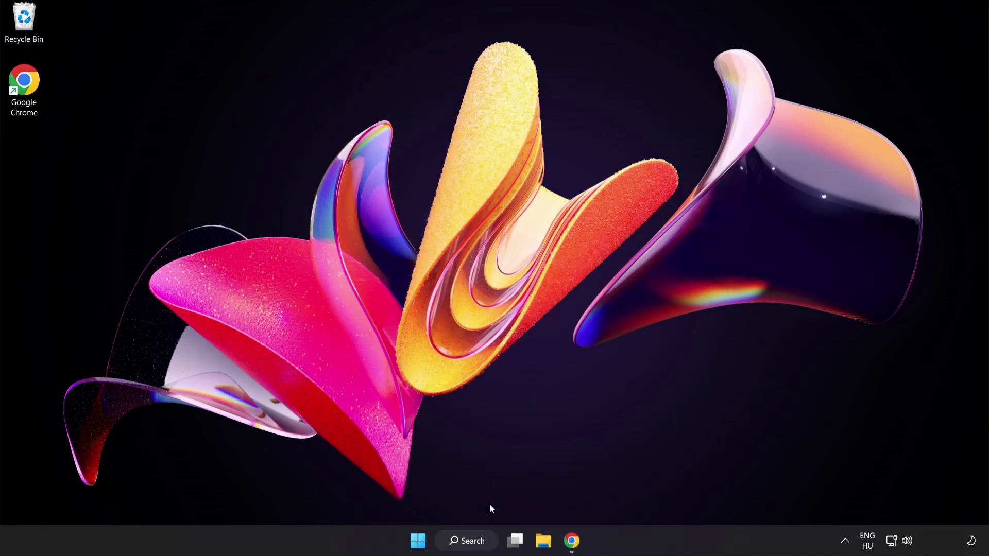
# - Search for 'game mode settings' and open the Game Mode settings page
pyautogui.click(478, 548)
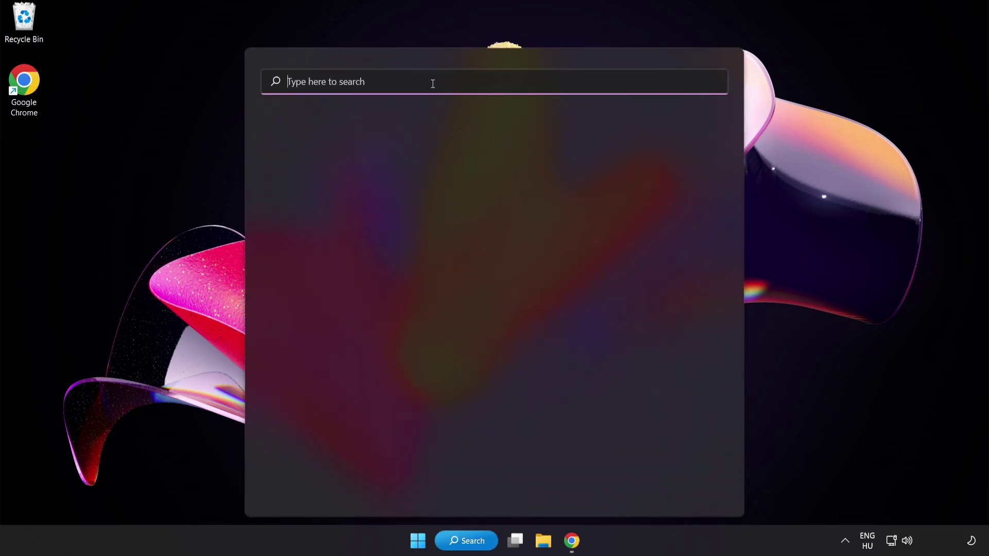
pyautogui.write('game mode settings')
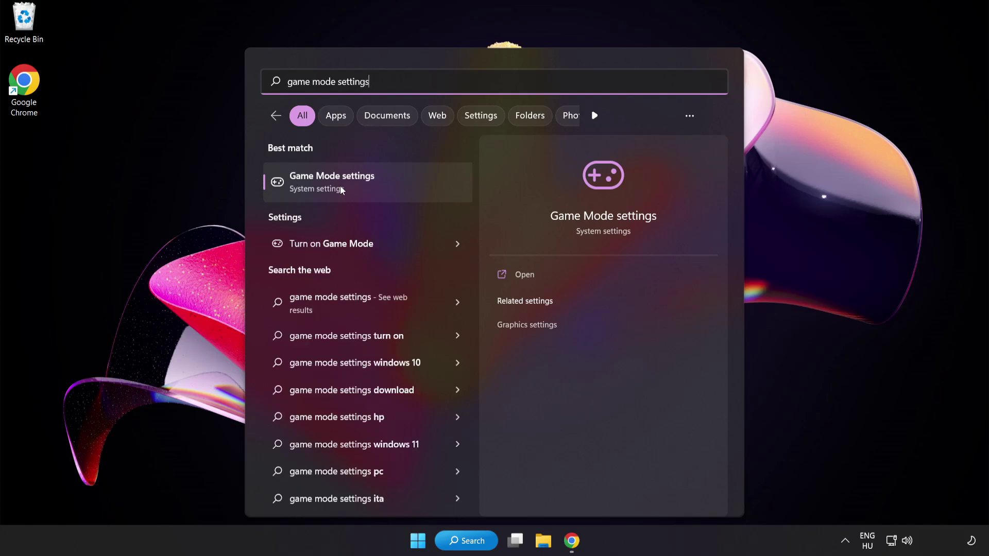
pyautogui.click(361, 186)
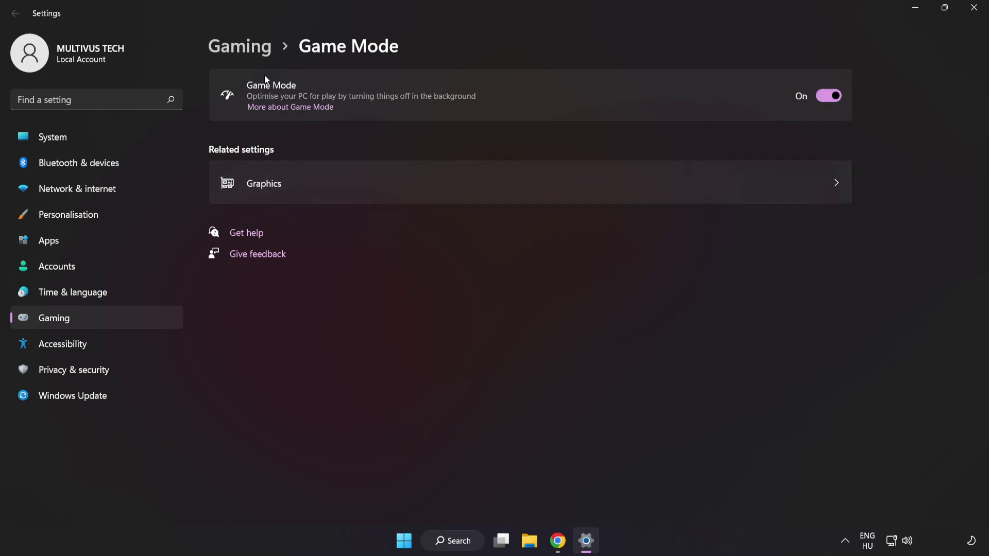
# - Check the Xbox Game Bar page from Gaming, leaving the controller option Off, then close Settings
pyautogui.click(244, 50)
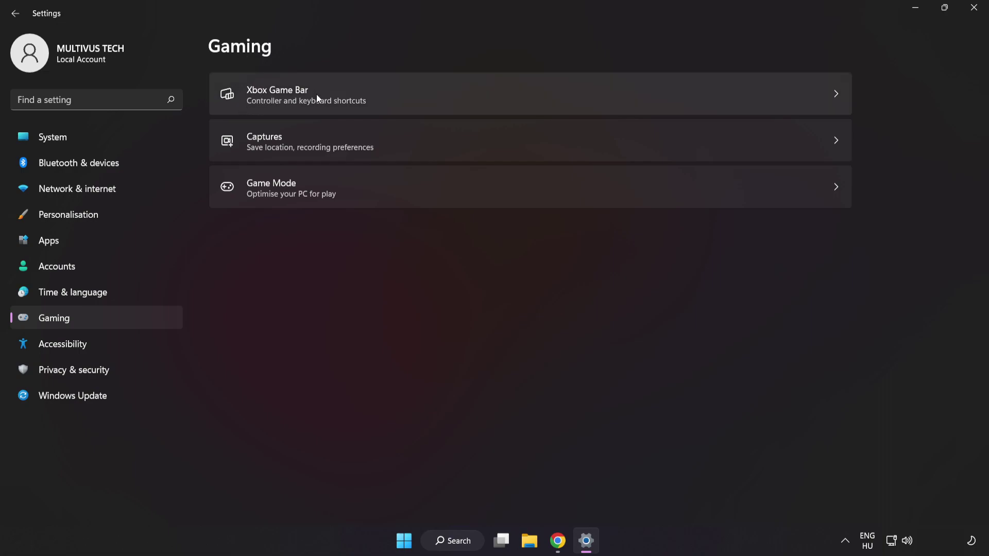
pyautogui.click(713, 89)
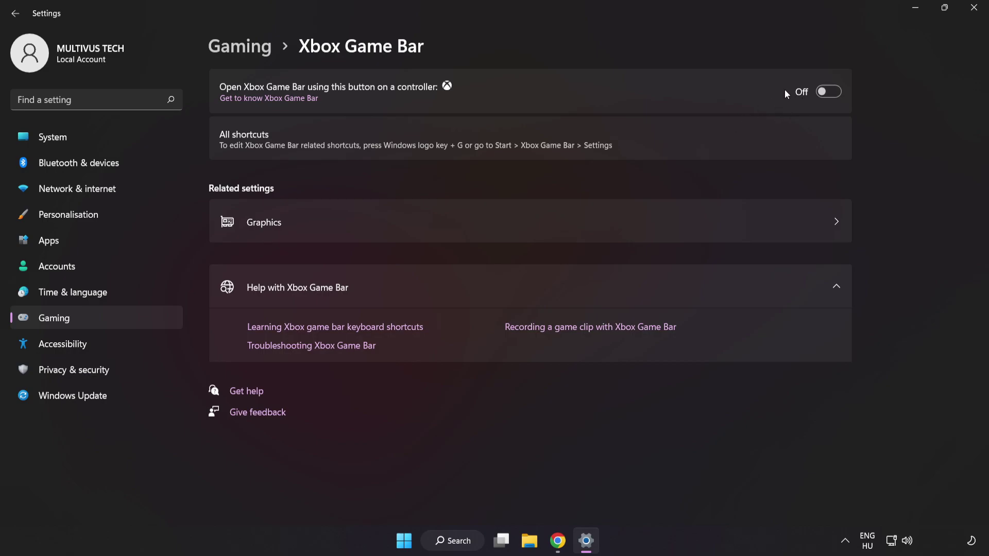
pyautogui.click(975, 9)
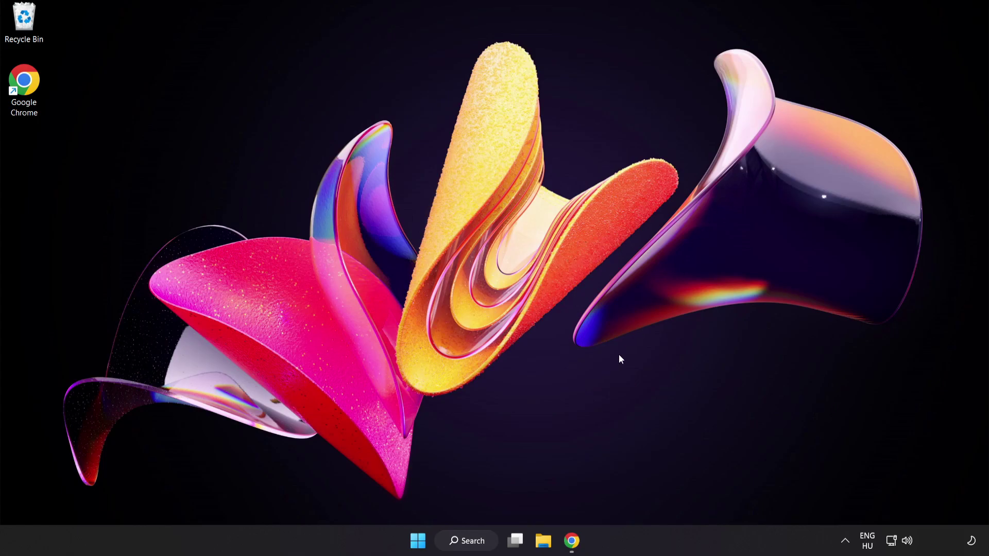
# - Bring up the Start button's quick-link menu of system tools
pyautogui.rightClick(416, 545)
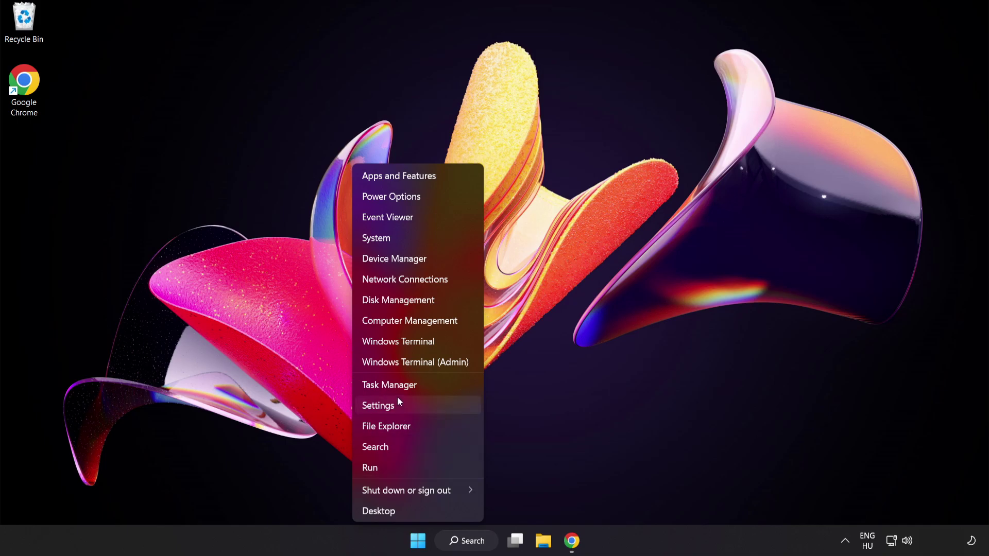
# - Open Task Manager and end the Google Chrome process
pyautogui.click(424, 384)
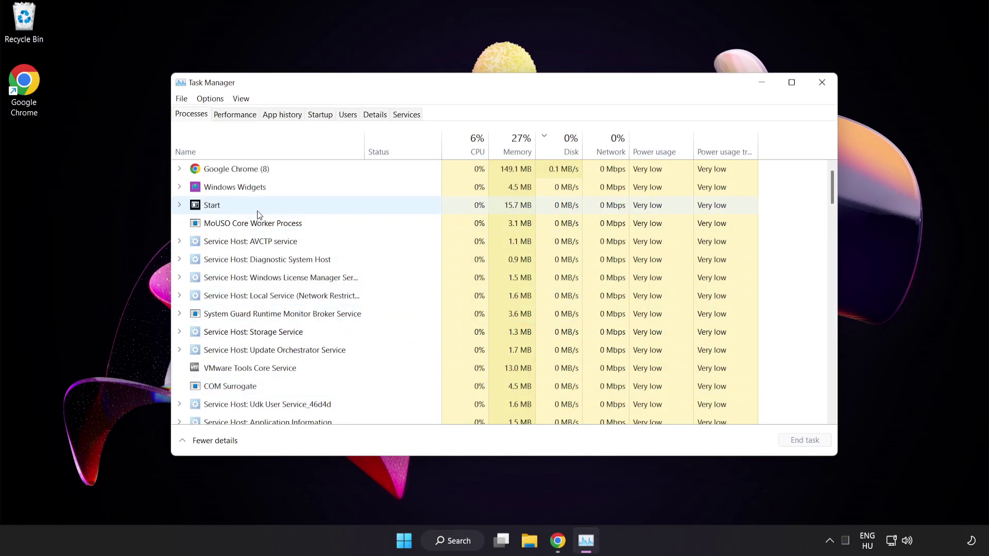
pyautogui.click(250, 170)
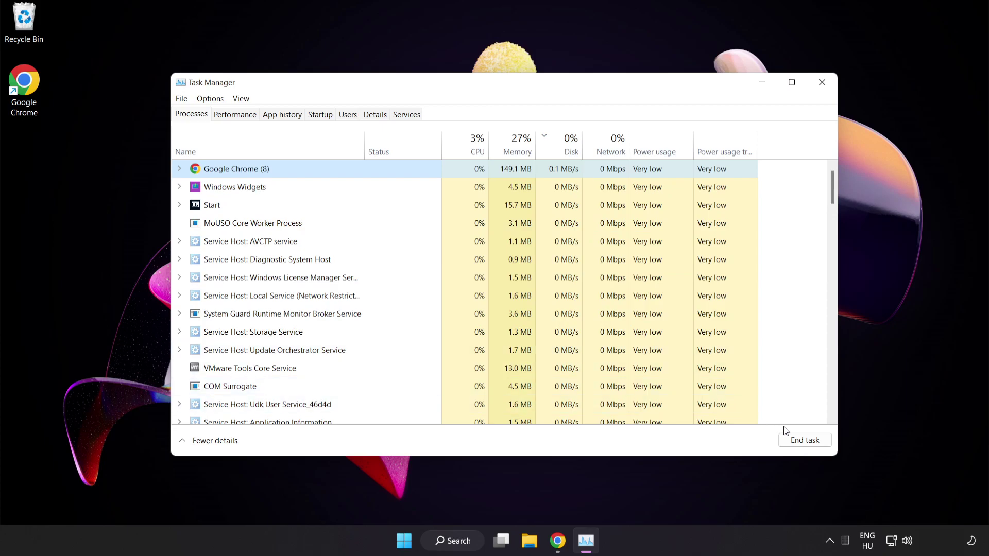
pyautogui.click(800, 441)
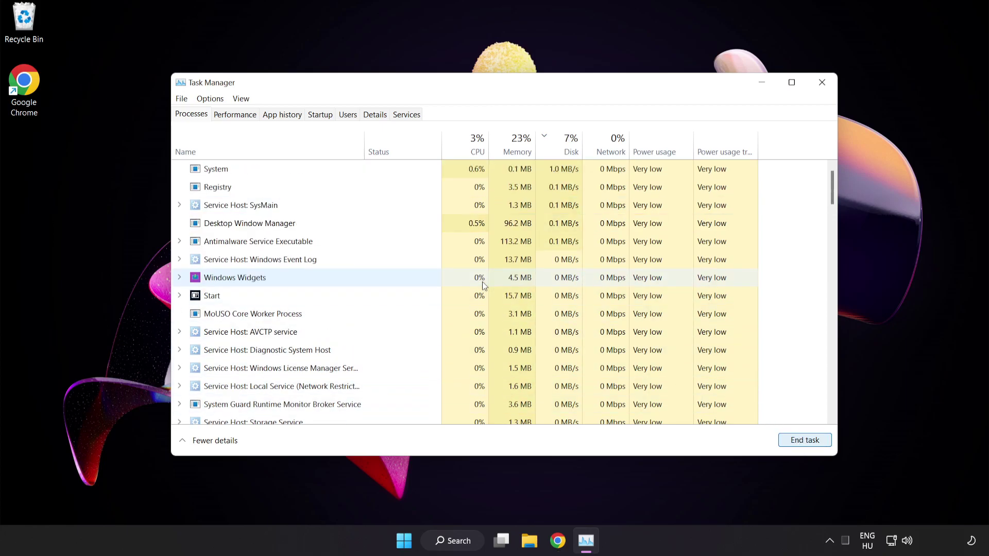
pyautogui.moveTo(831, 188); pyautogui.dragTo(823, 157)
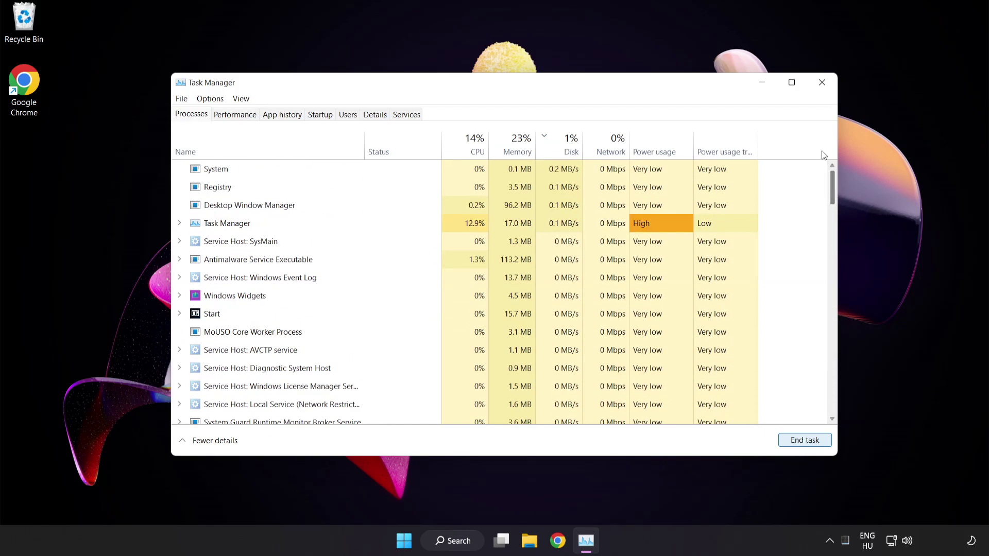
# - Disable Cortana, Phone Link and Terminal as startup apps, then close Task Manager
pyautogui.click(322, 116)
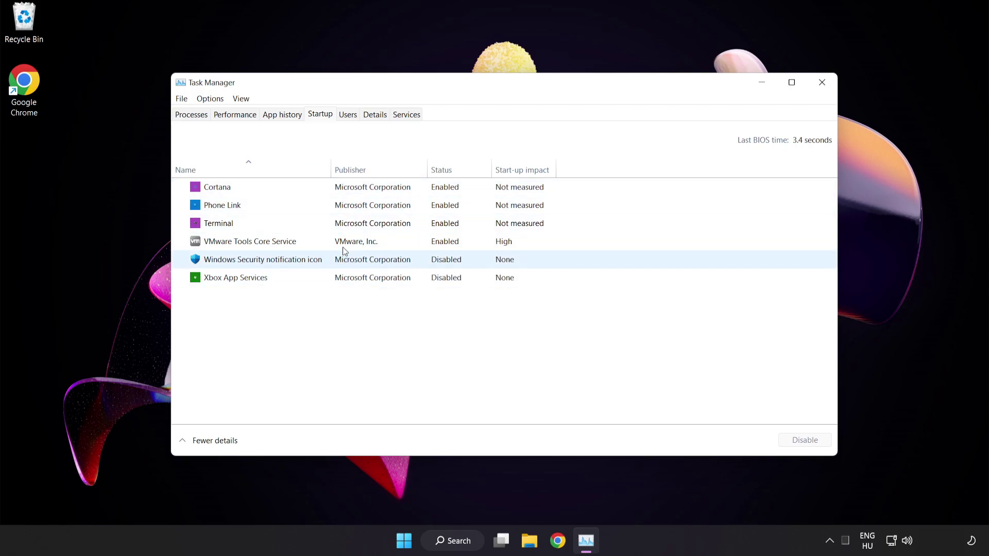
pyautogui.click(350, 195)
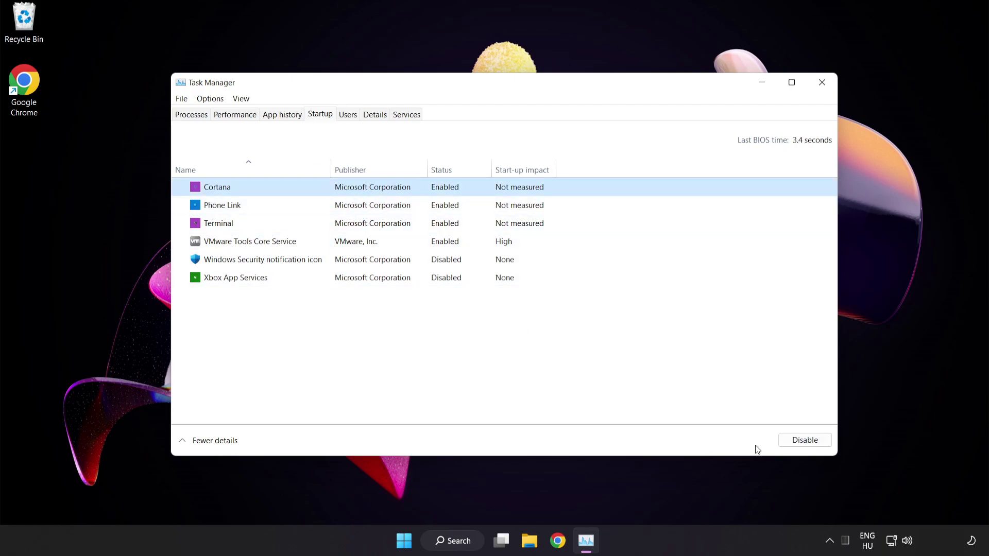
pyautogui.click(810, 442)
pyautogui.click(287, 204)
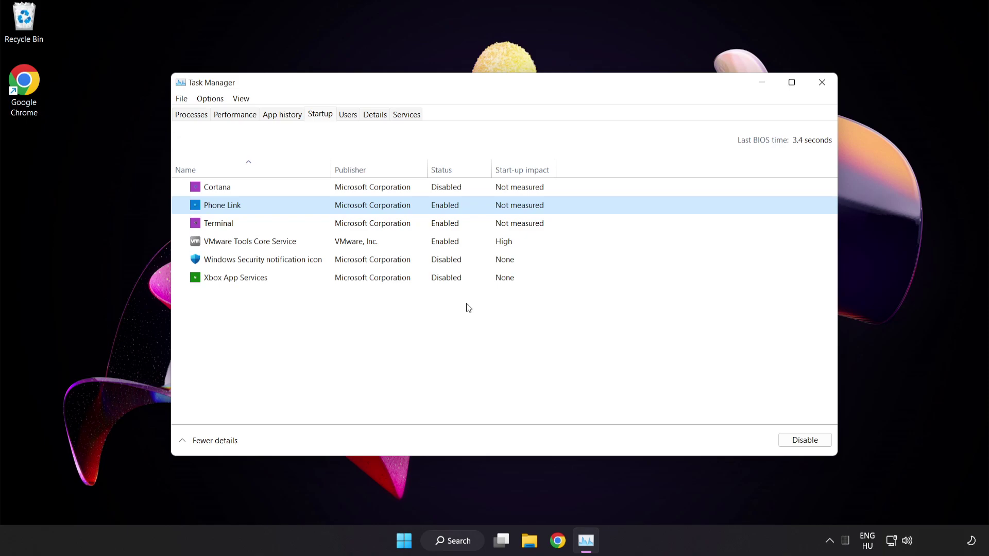
pyautogui.click(795, 443)
pyautogui.click(395, 227)
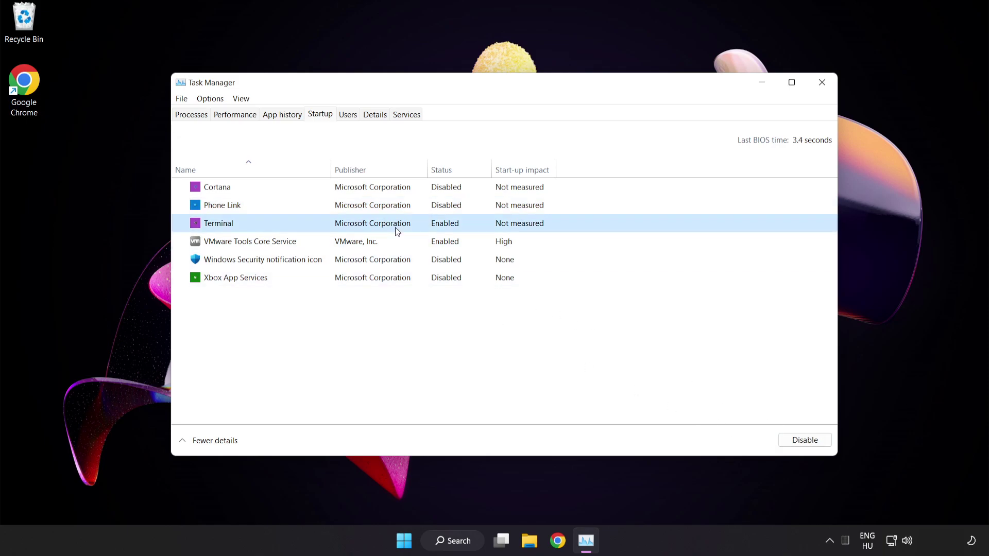
pyautogui.click(805, 439)
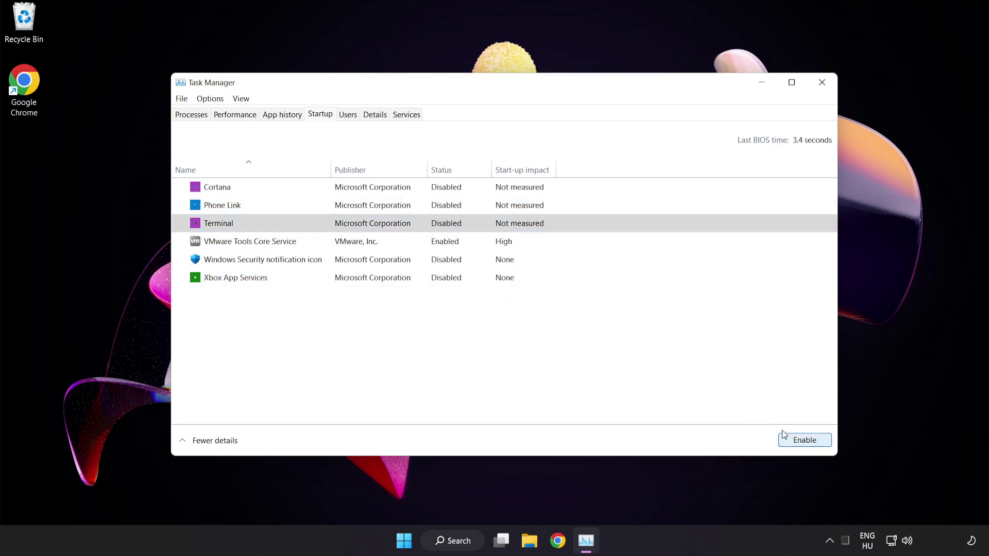
pyautogui.click(822, 84)
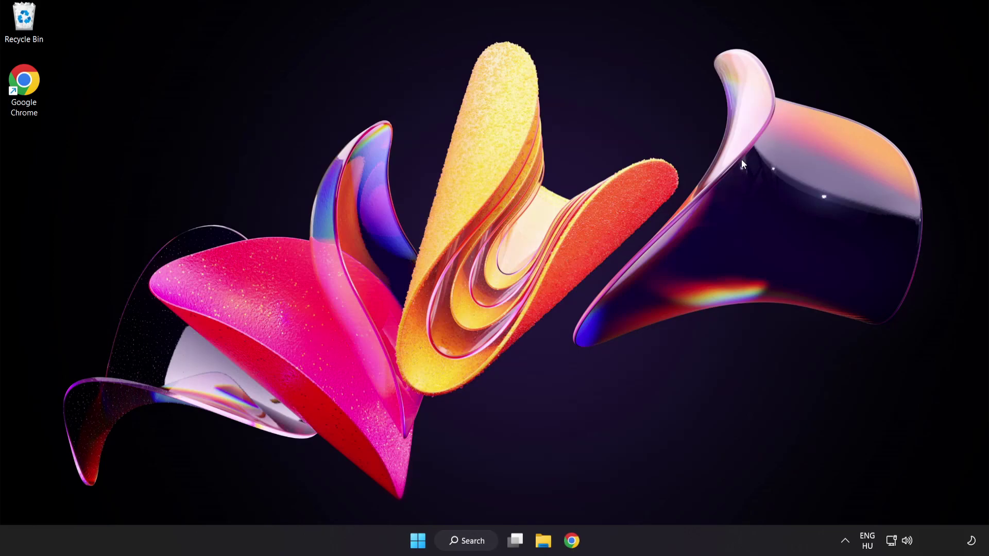
# - Search Windows for 'update'
pyautogui.click(473, 542)
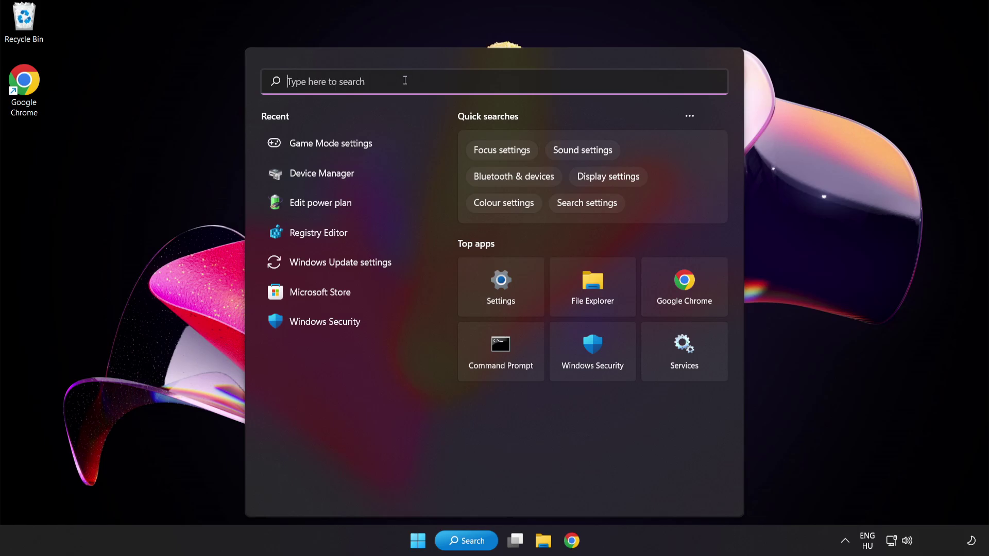
pyautogui.write('update')
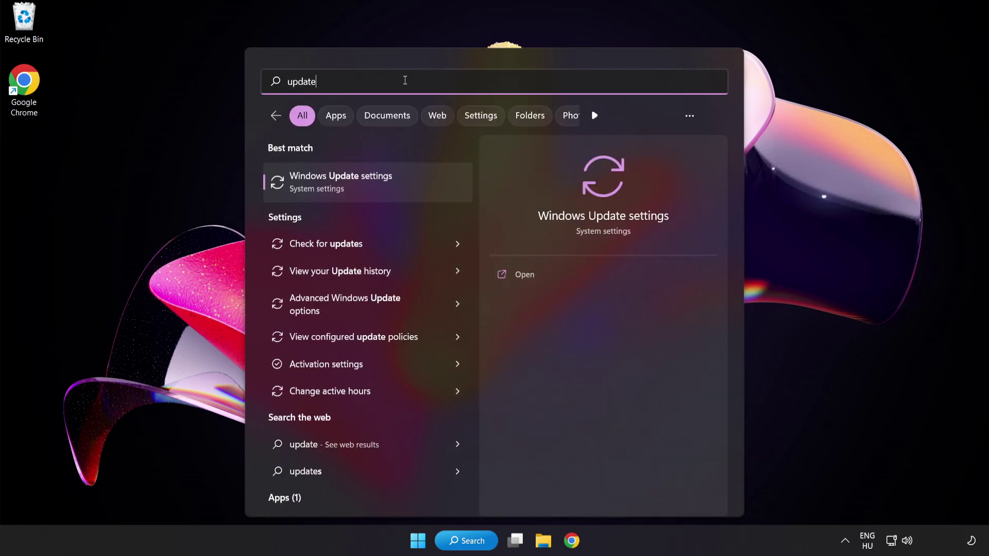
# - Re-check Windows Update until it reports up to date as of 10:02, then close Settings
pyautogui.click(406, 180)
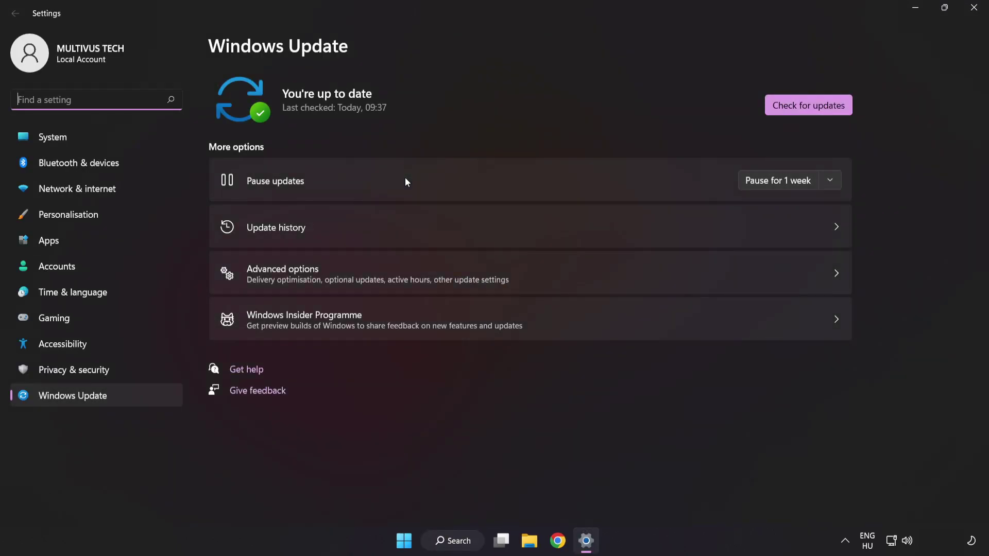
pyautogui.click(809, 111)
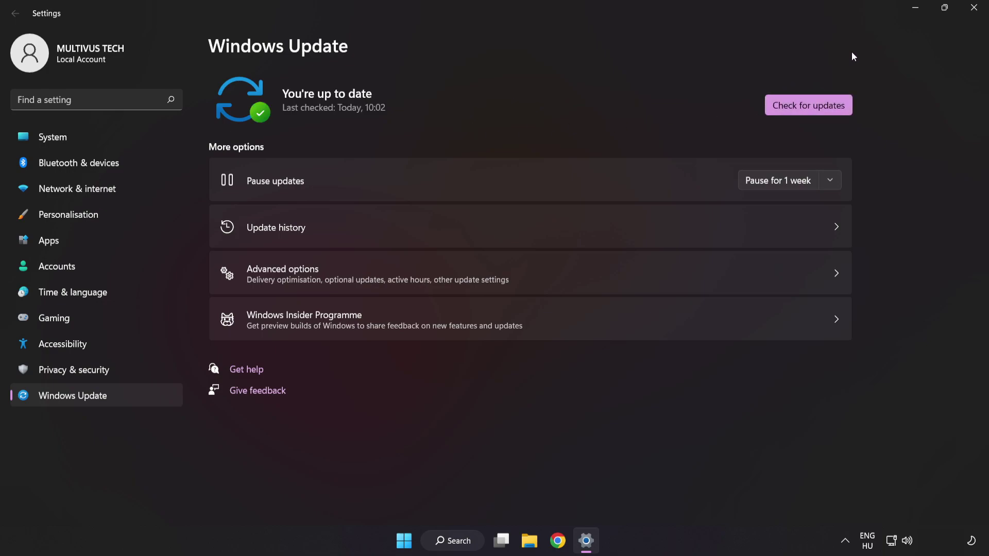
pyautogui.click(973, 8)
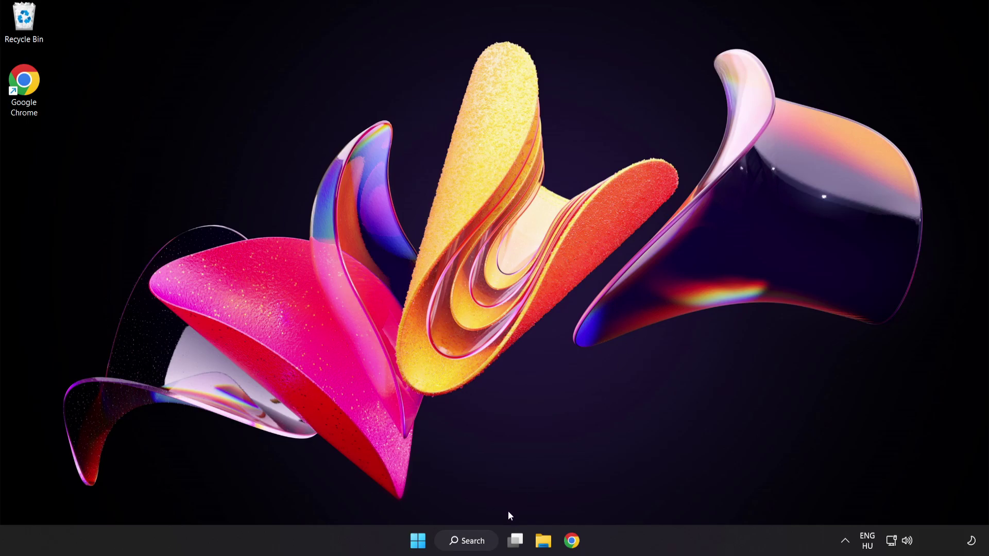
# - Search for 'regedit' and launch Registry Editor from the results
pyautogui.click(478, 545)
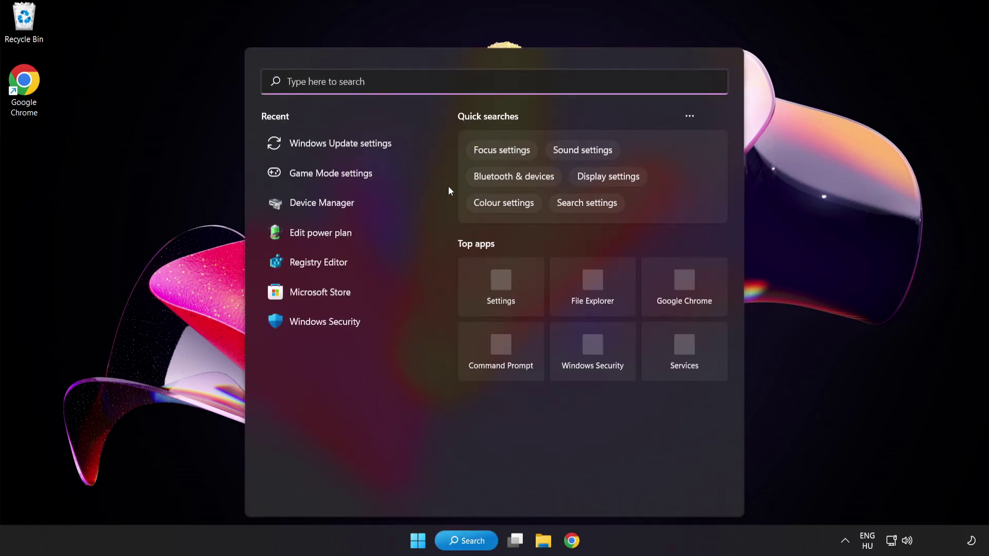
pyautogui.write('regedit')
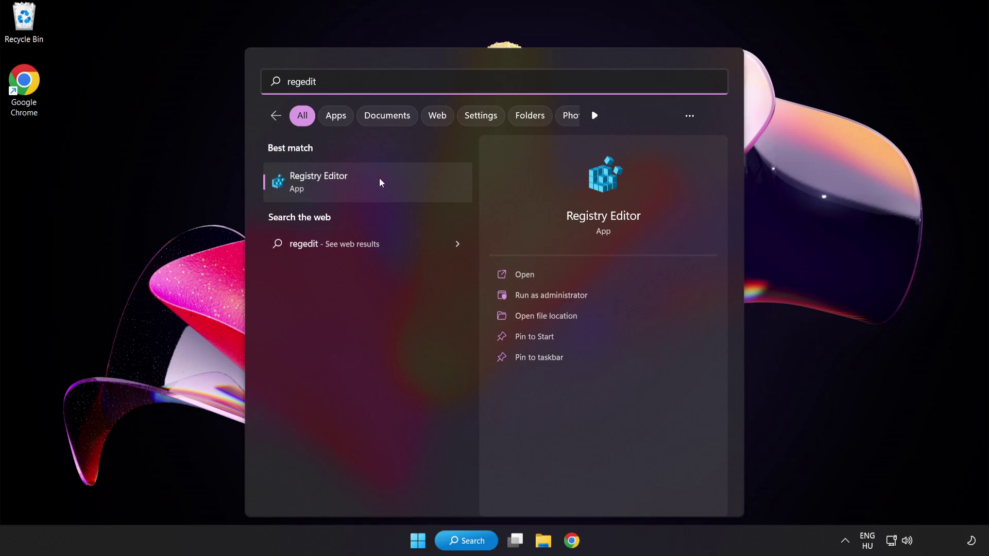
pyautogui.click(380, 179)
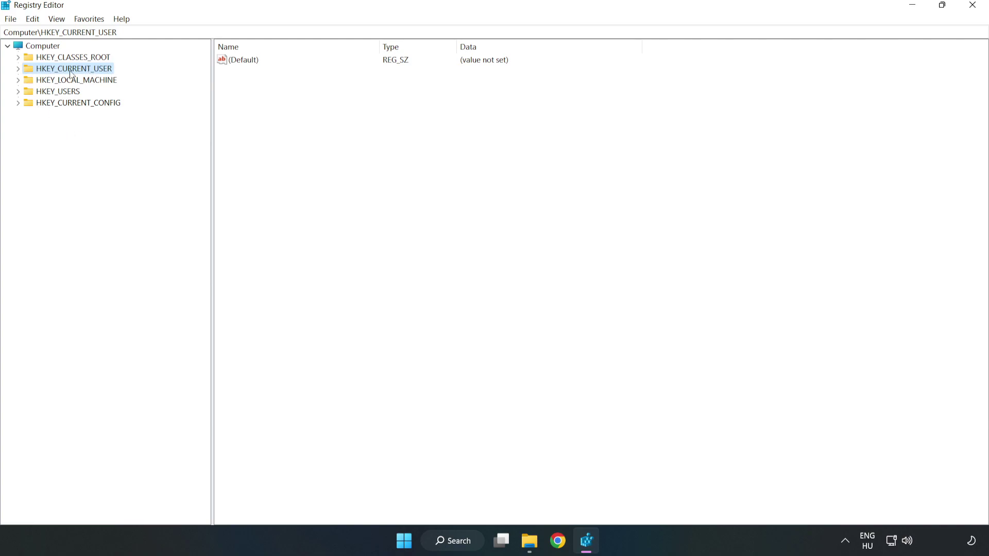
# - Change GameDVR_Enabled under HKEY_CURRENT_USER\System\GameConfigStore from 1 to 0
pyautogui.click(20, 71)
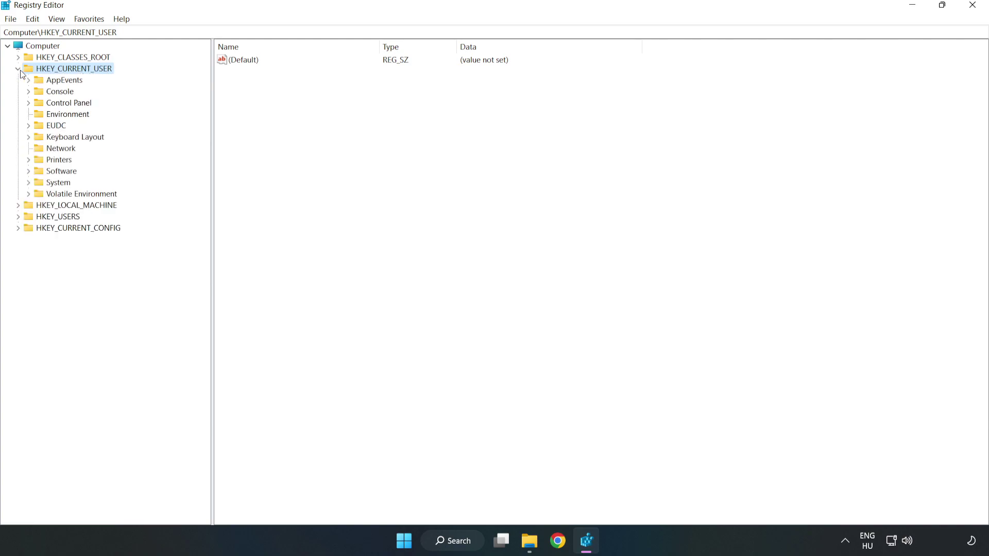
pyautogui.click(28, 183)
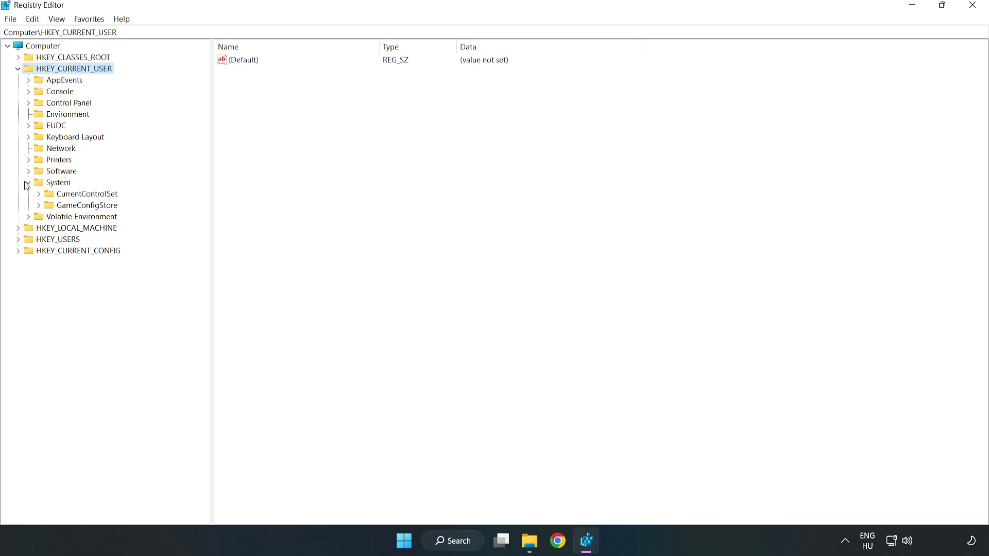
pyautogui.click(83, 209)
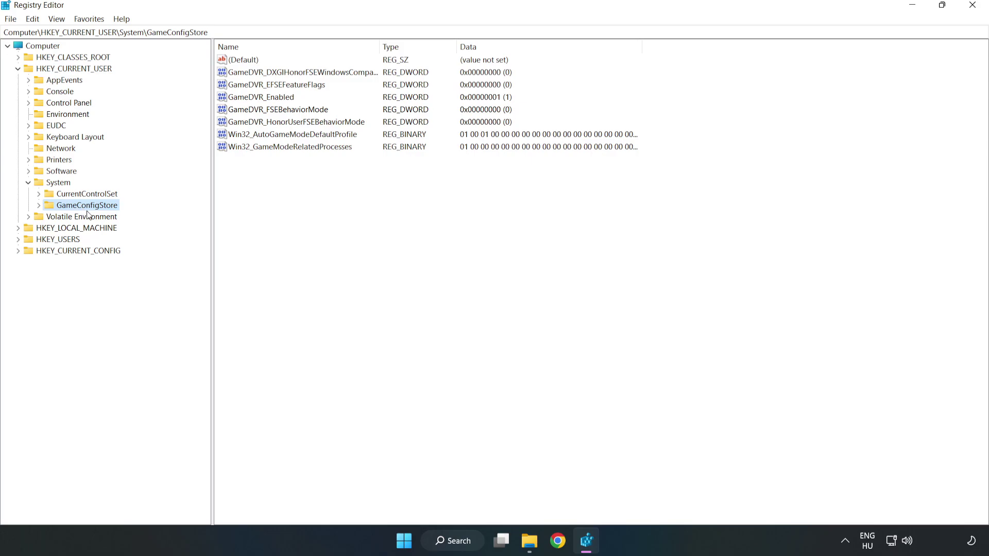
pyautogui.click(243, 100)
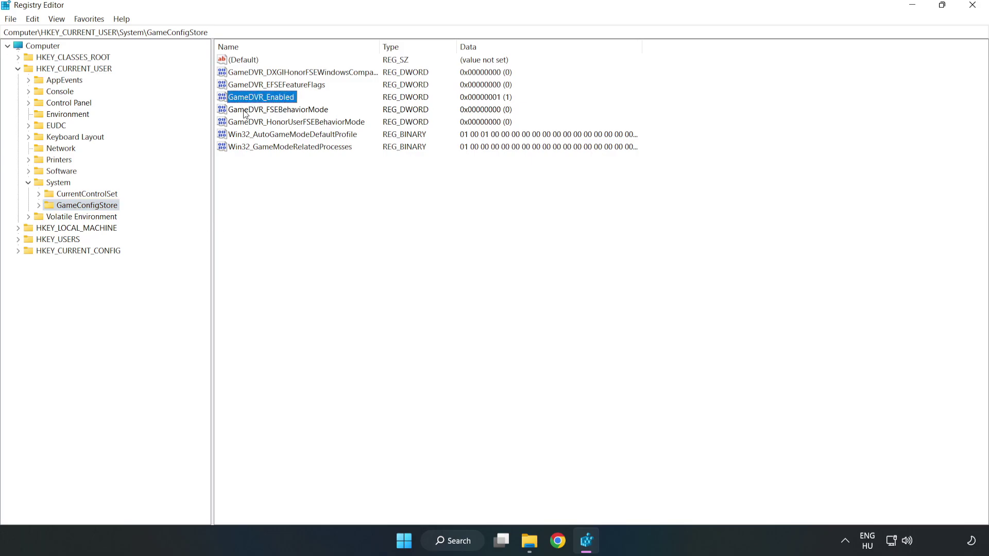
pyautogui.rightClick(270, 102)
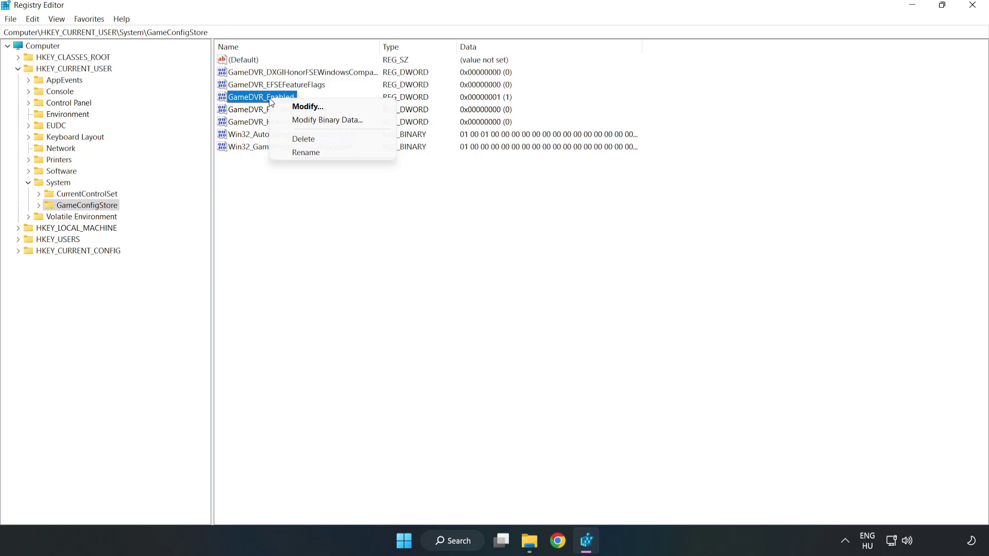
pyautogui.click(315, 108)
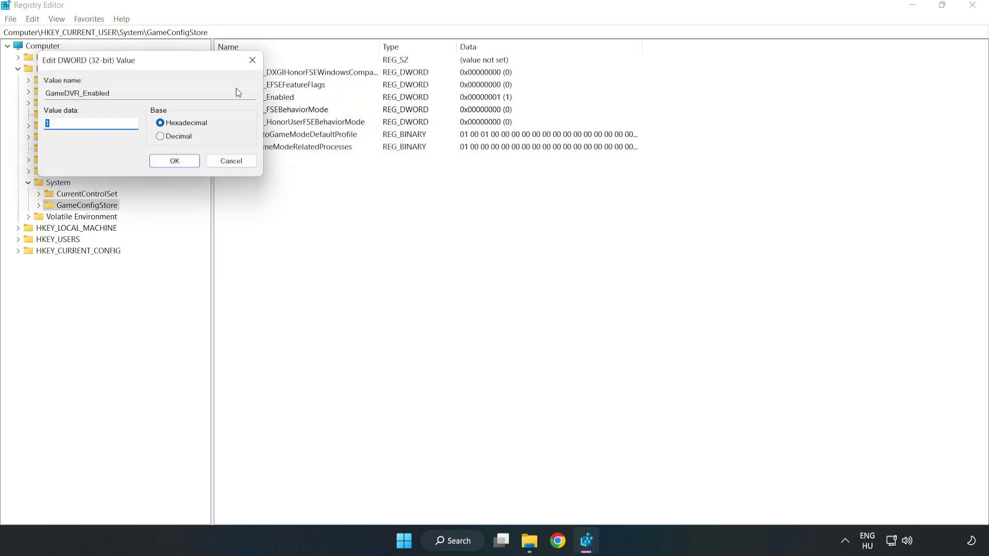
pyautogui.moveTo(199, 70); pyautogui.dragTo(552, 210)
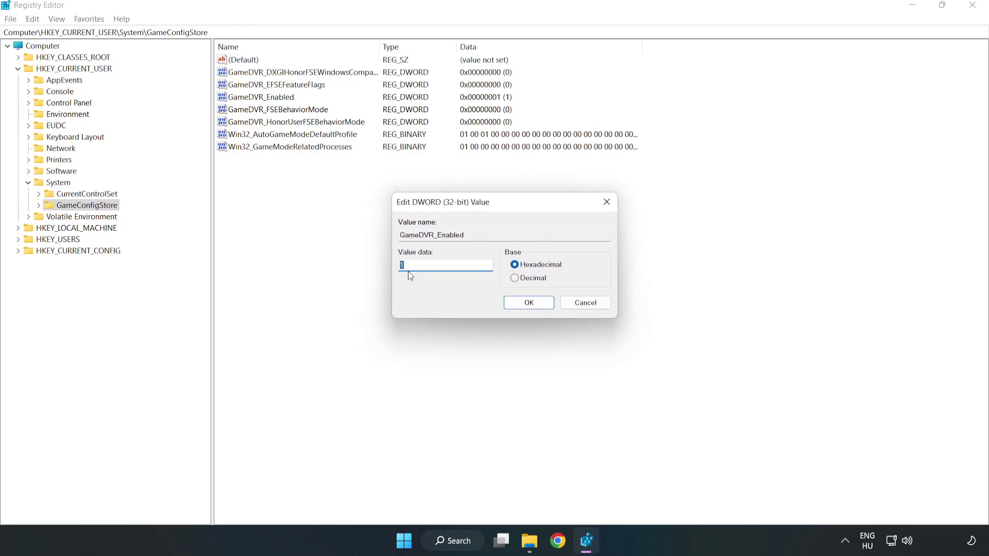
pyautogui.write('0')
pyautogui.click(529, 304)
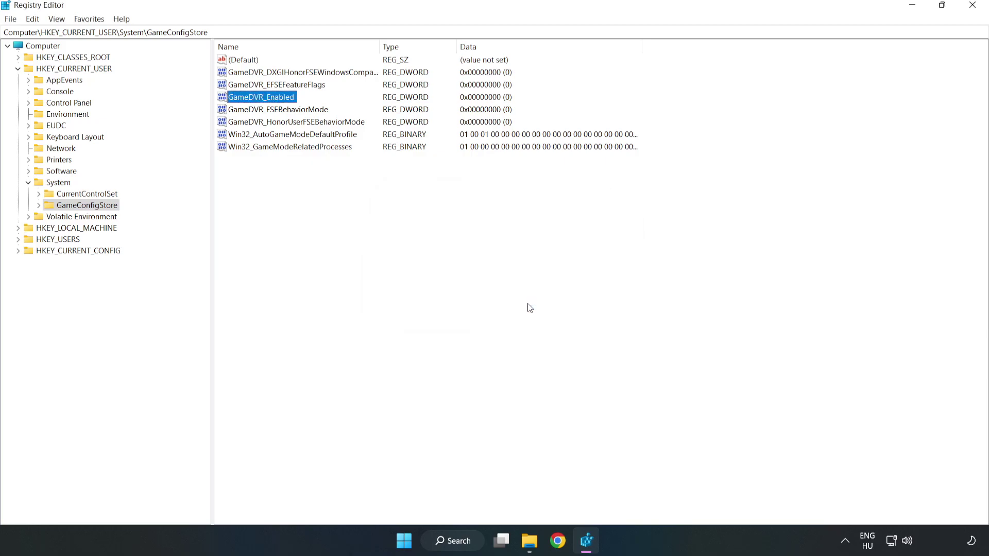
# - Collapse HKEY_CURRENT_USER and open HKLM\SOFTWARE\Microsoft\PolicyManager\default\ApplicationManagement\AllowGameDVR, selecting its 'value' entry
pyautogui.click(18, 69)
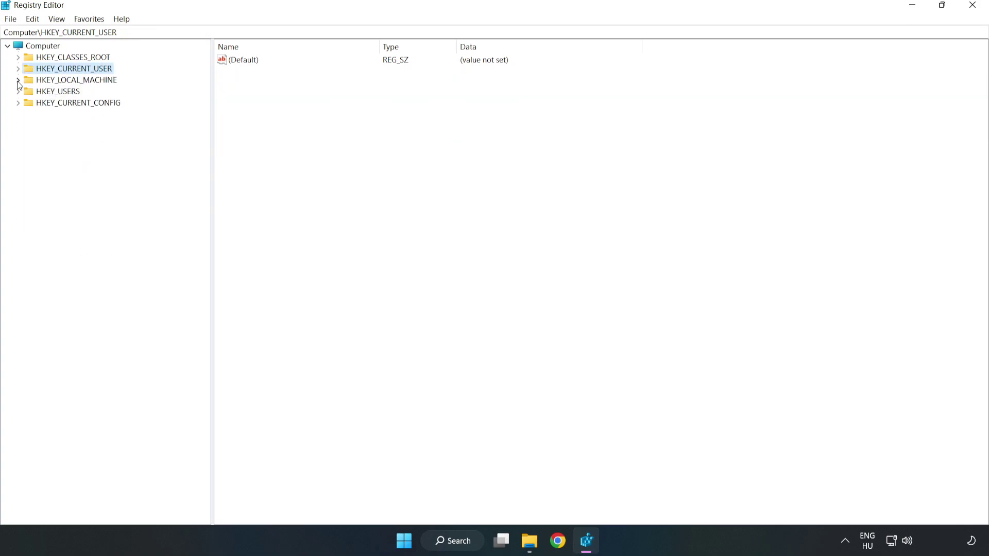
pyautogui.click(19, 81)
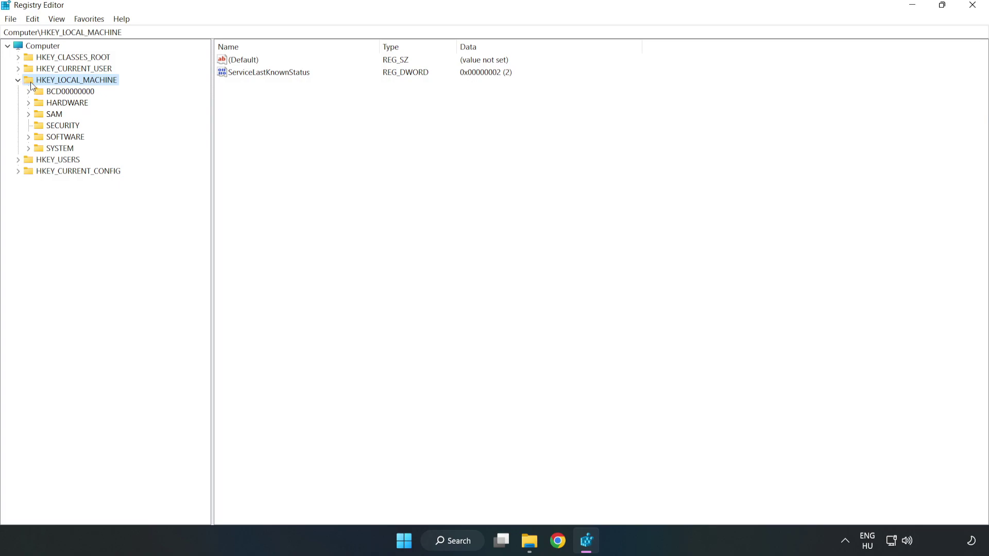
pyautogui.click(29, 137)
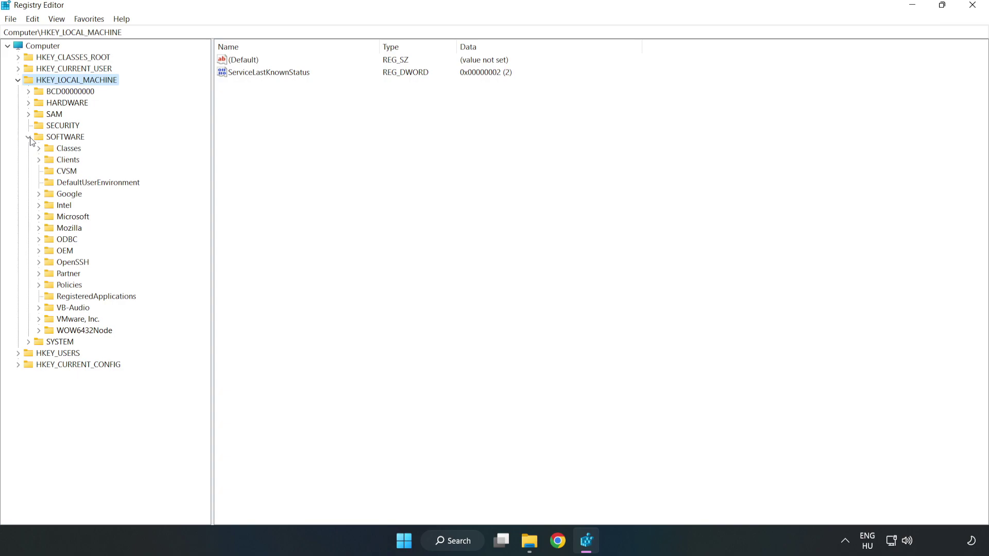
pyautogui.click(39, 218)
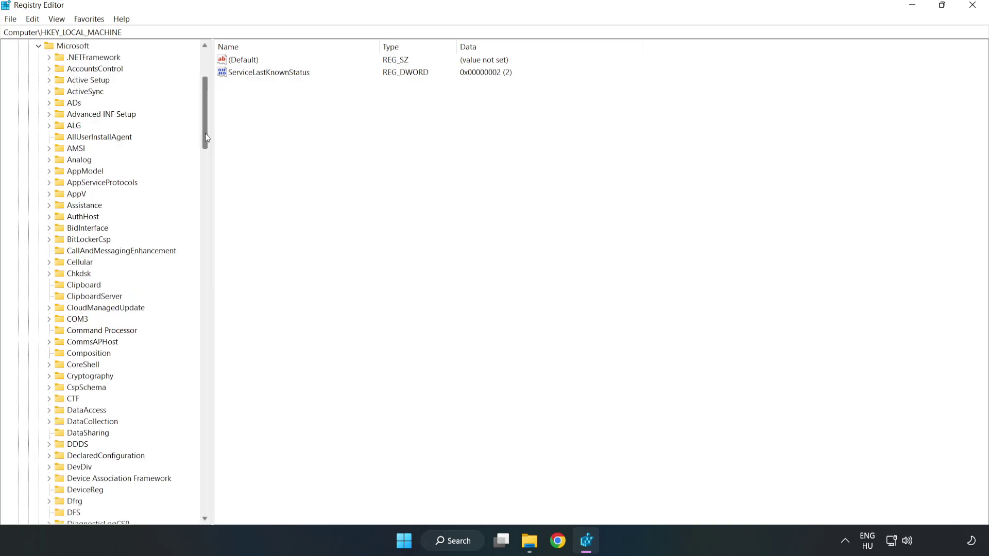
pyautogui.moveTo(205, 133); pyautogui.dragTo(227, 366)
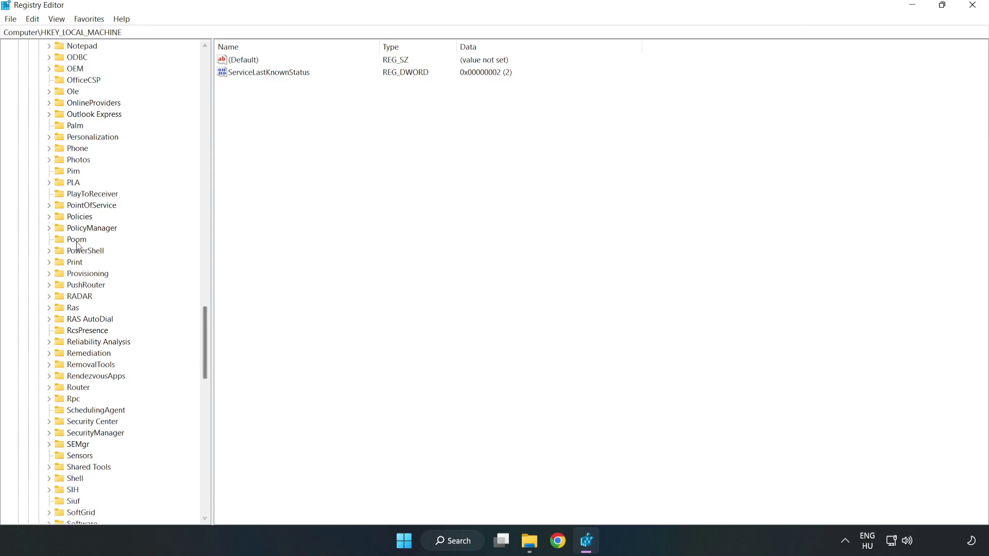
pyautogui.click(49, 229)
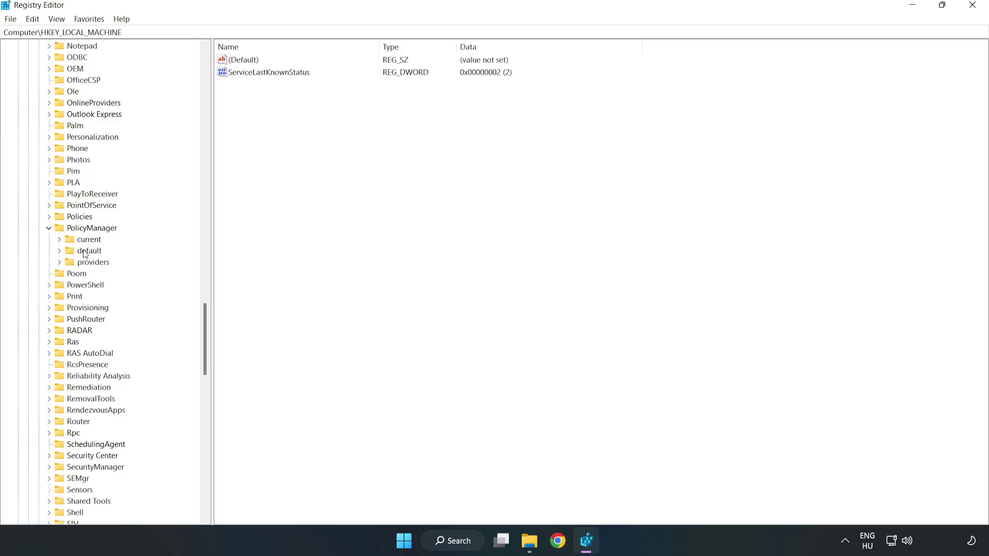
pyautogui.click(60, 251)
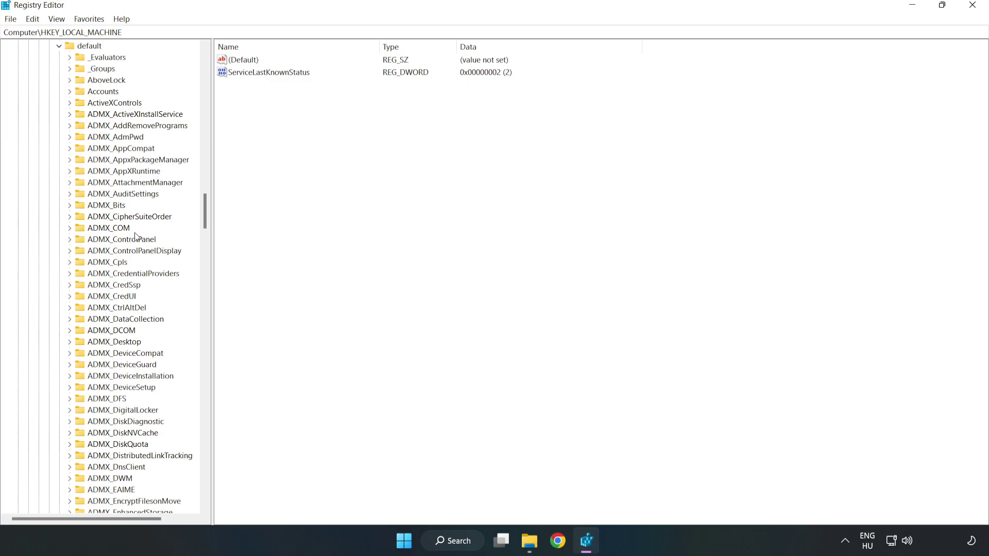
pyautogui.moveTo(205, 211); pyautogui.dragTo(200, 326)
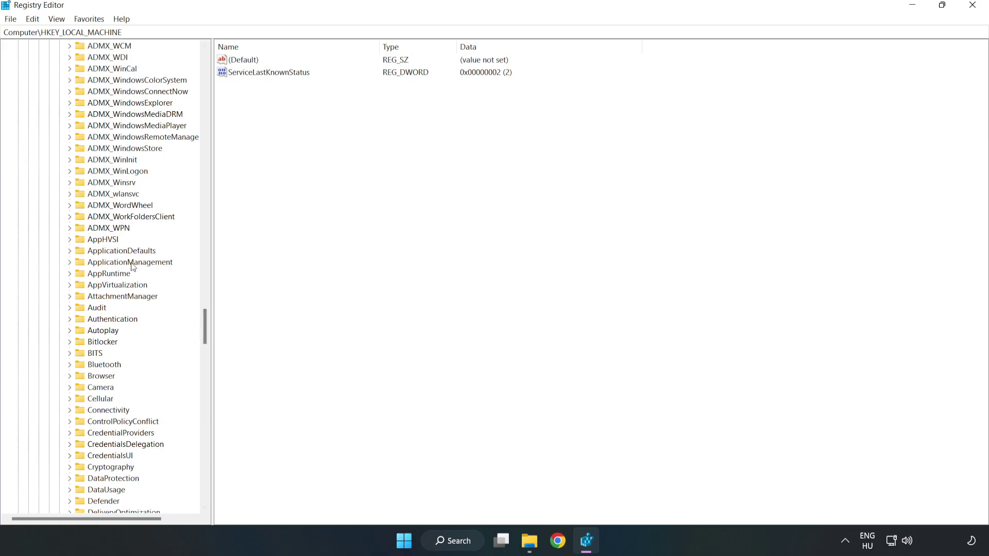
pyautogui.click(72, 262)
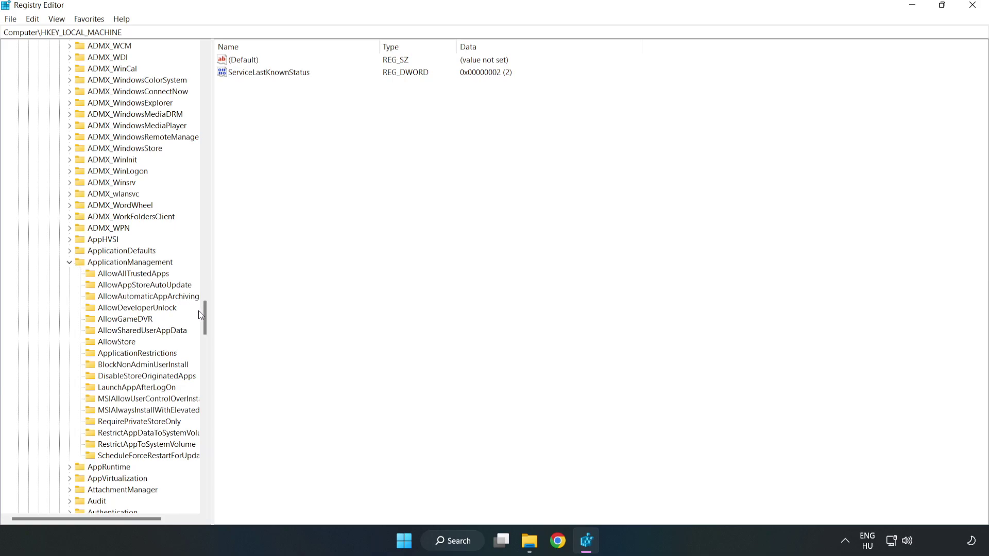
pyautogui.click(115, 320)
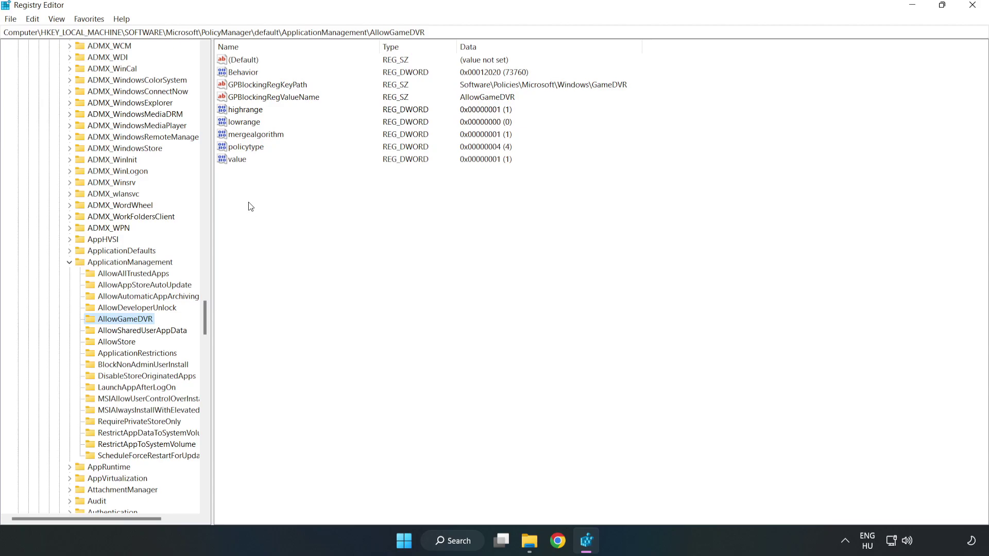
pyautogui.click(232, 161)
# - Change the AllowGameDVR 'value' DWORD from 1 to 0
pyautogui.rightClick(251, 165)
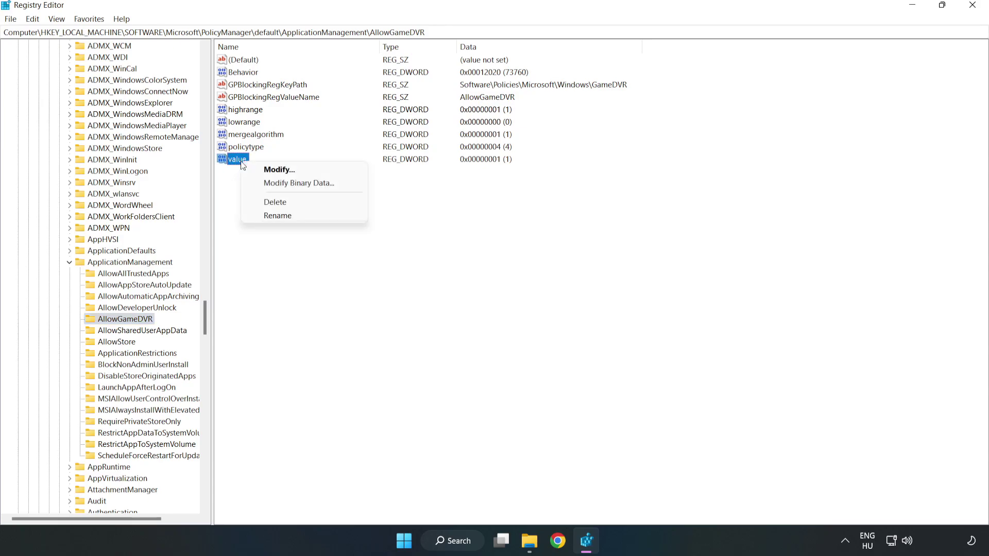
pyautogui.click(284, 171)
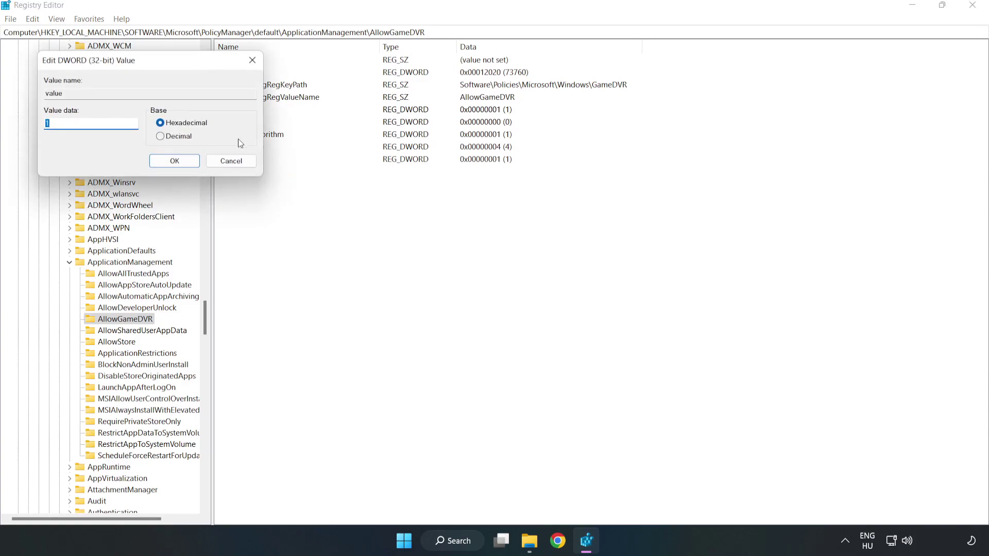
pyautogui.moveTo(183, 67); pyautogui.dragTo(504, 205)
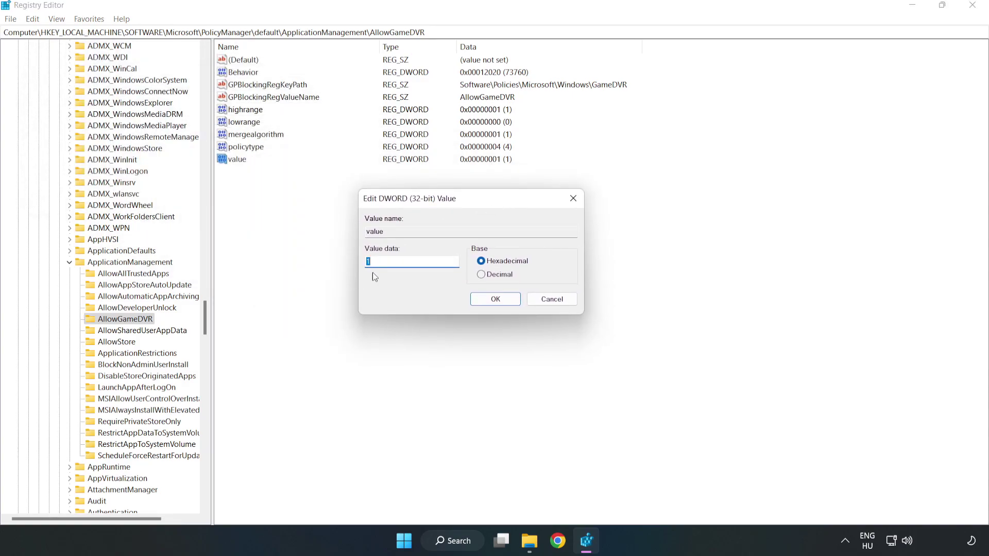
pyautogui.click(396, 266)
pyautogui.write('0')
pyautogui.click(497, 300)
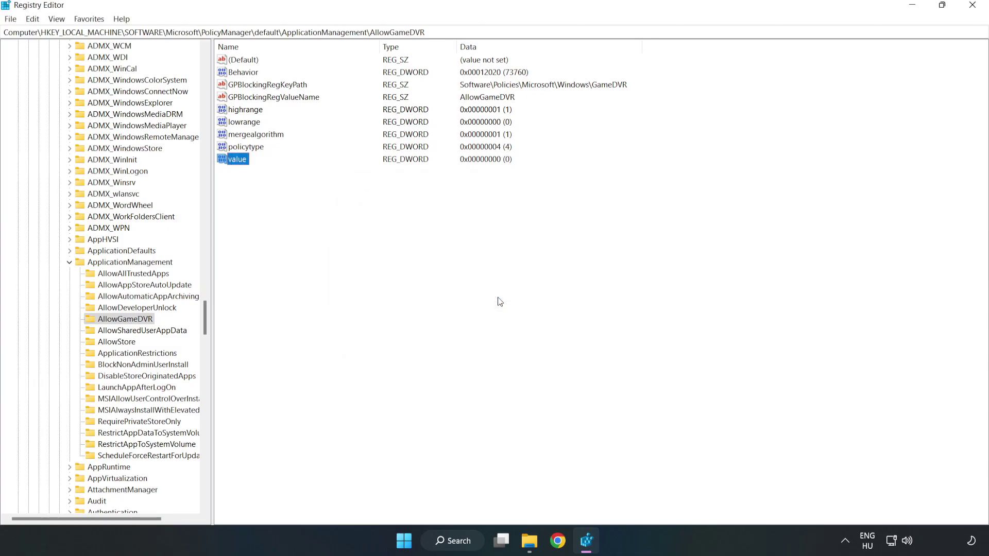
# - Close Registry Editor, then download and run dxwebsetup.exe from the DirectX download page
pyautogui.click(973, 7)
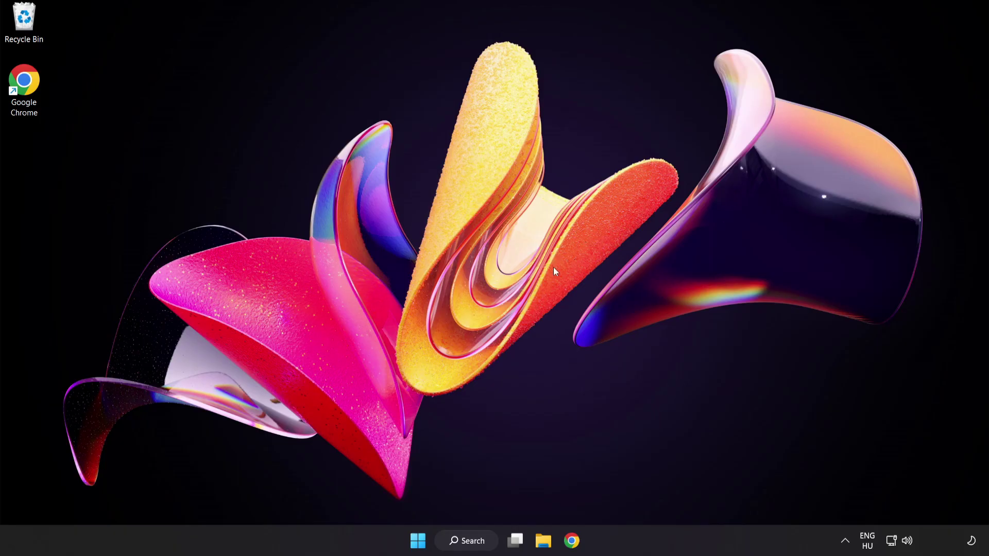
pyautogui.click(572, 549)
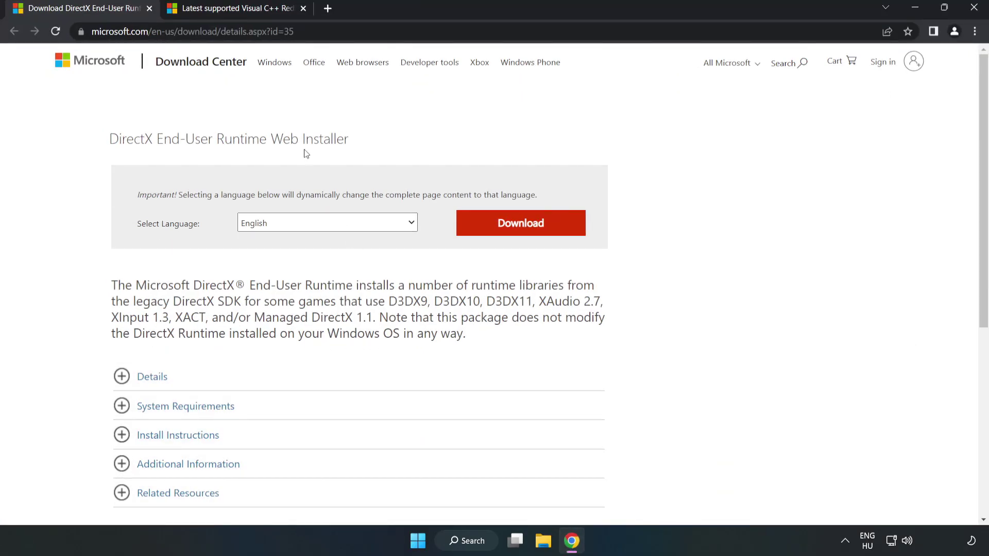
pyautogui.click(128, 31)
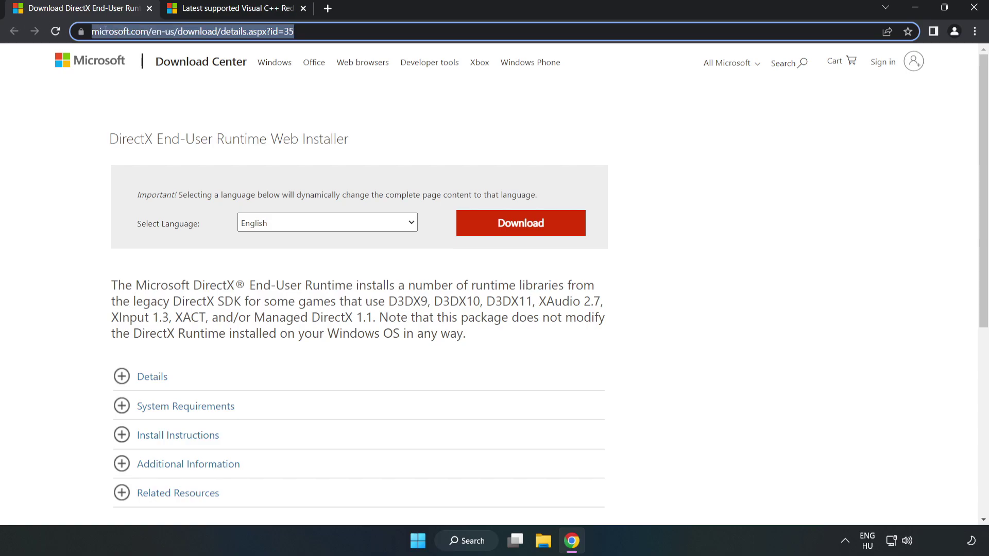
pyautogui.click(403, 122)
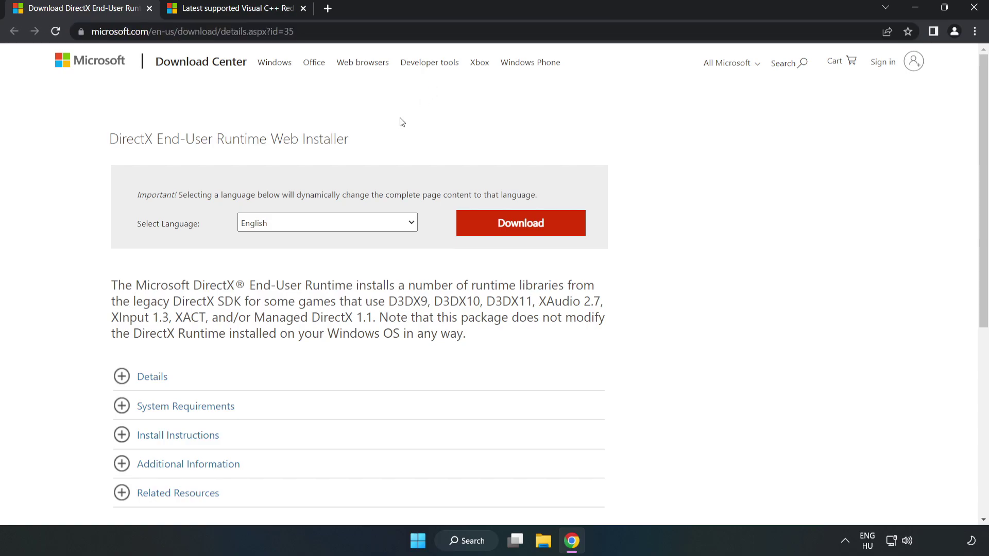
pyautogui.click(528, 234)
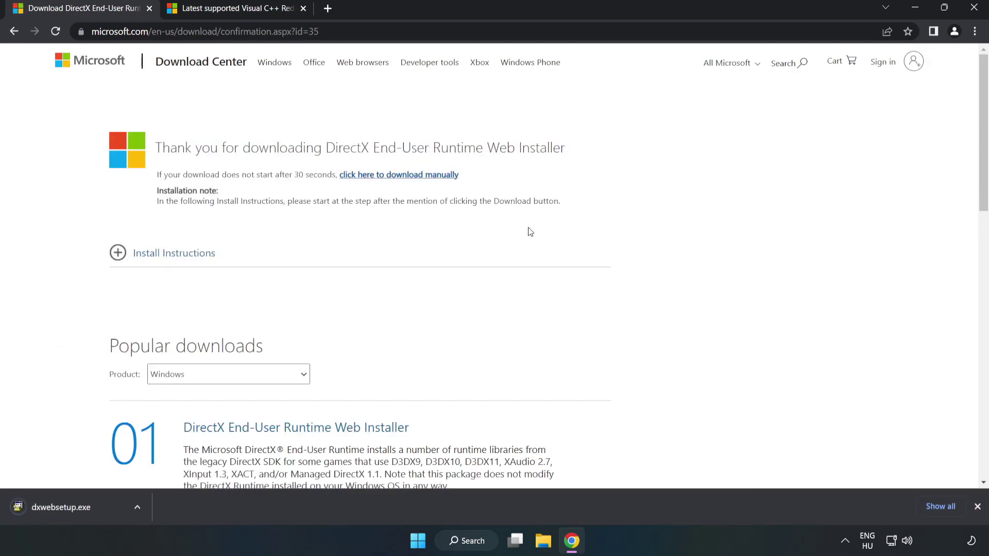
pyautogui.click(100, 510)
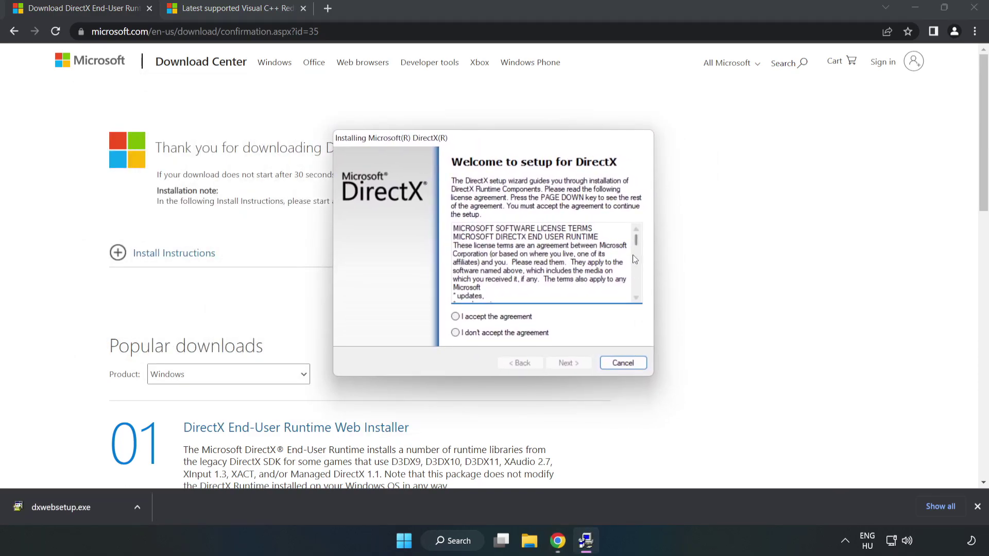
# - Accept the DirectX license, skip the Bing Bar, and finish setup, which finds DirectX already current
pyautogui.moveTo(637, 240); pyautogui.dragTo(636, 301)
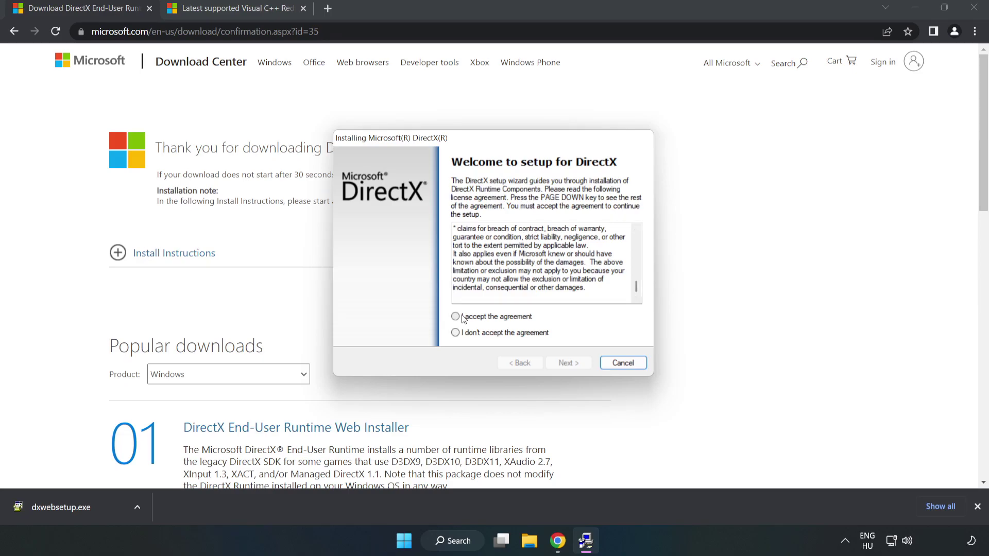
pyautogui.click(456, 317)
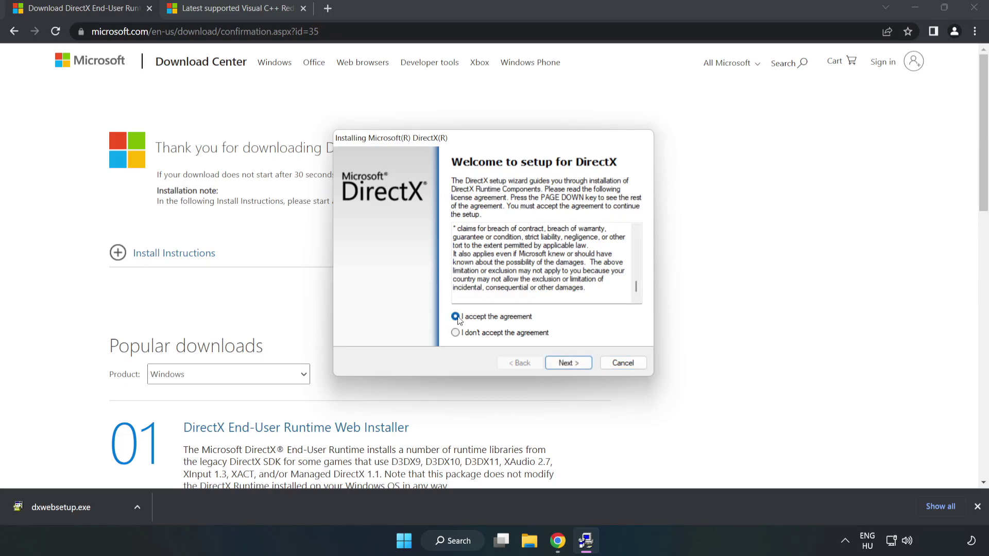
pyautogui.click(569, 363)
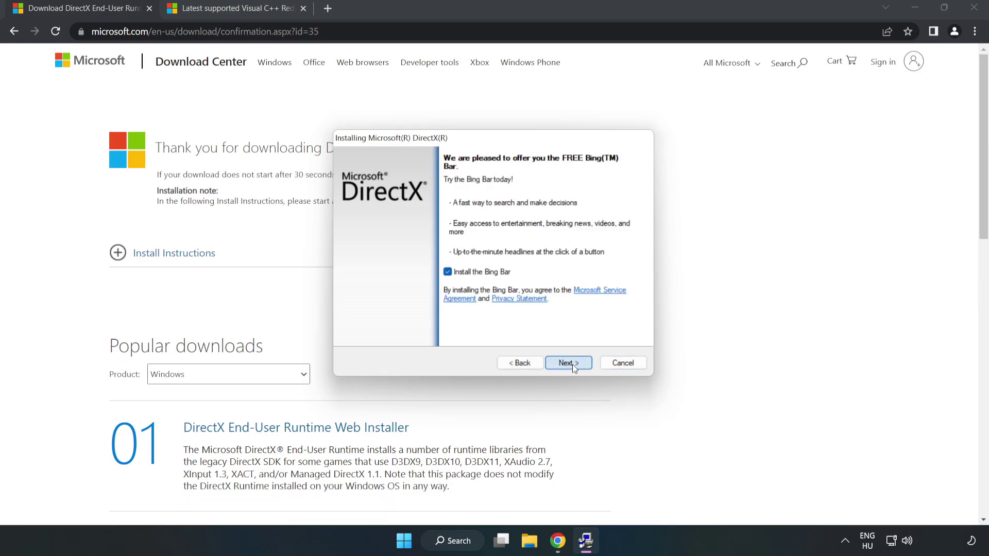
pyautogui.click(447, 272)
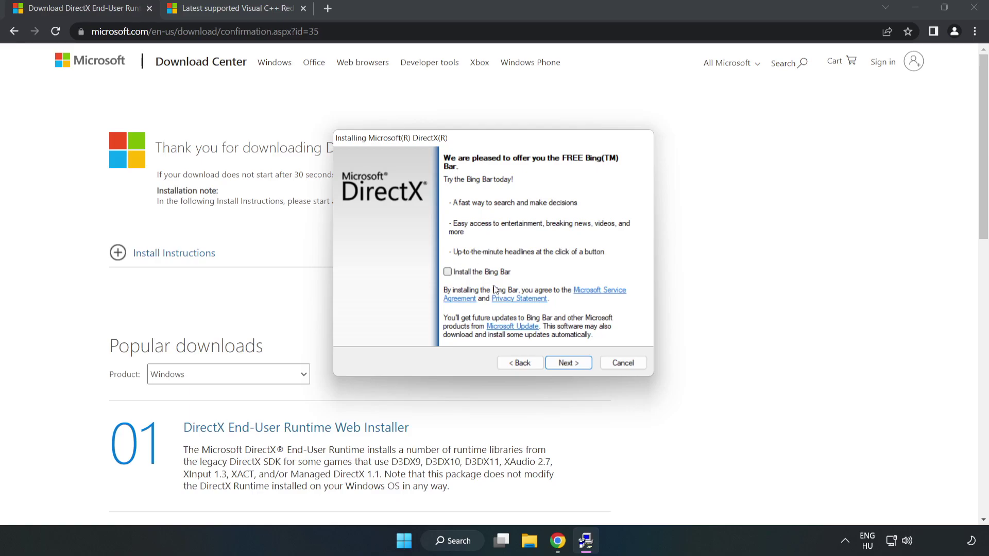
pyautogui.click(569, 364)
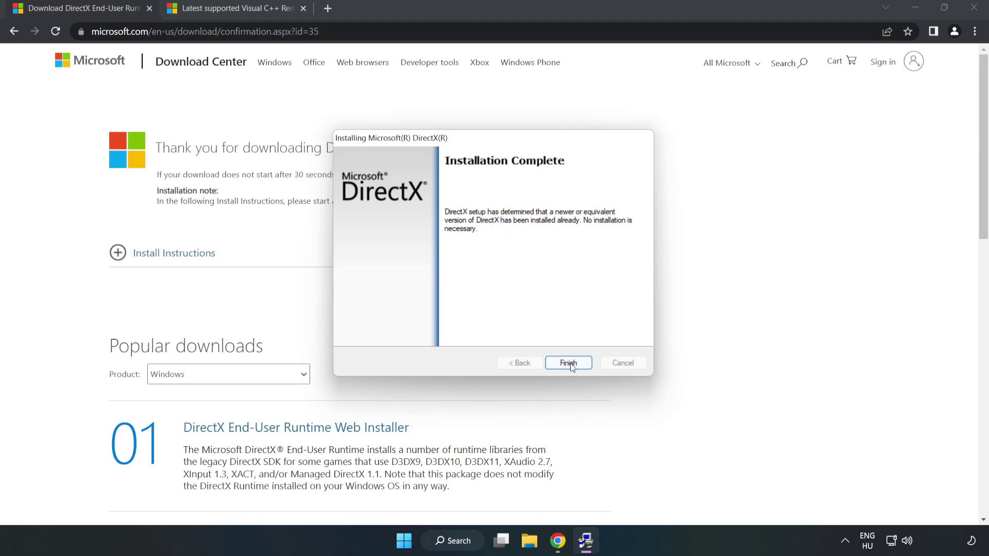
pyautogui.click(569, 363)
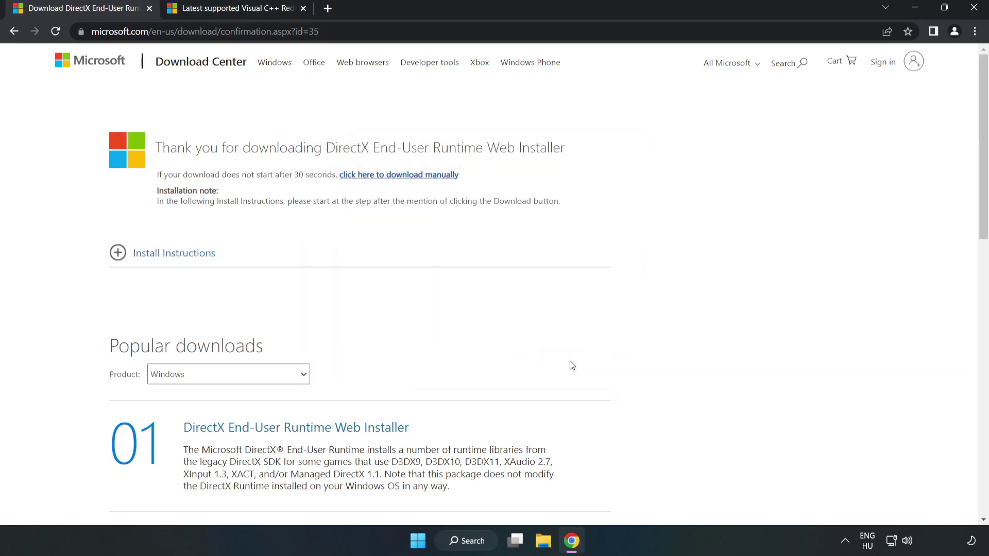
# - Close the DirectX tab and download the ARM64, x86 and x64 Visual C++ 2015–2022 redistributables
pyautogui.click(149, 9)
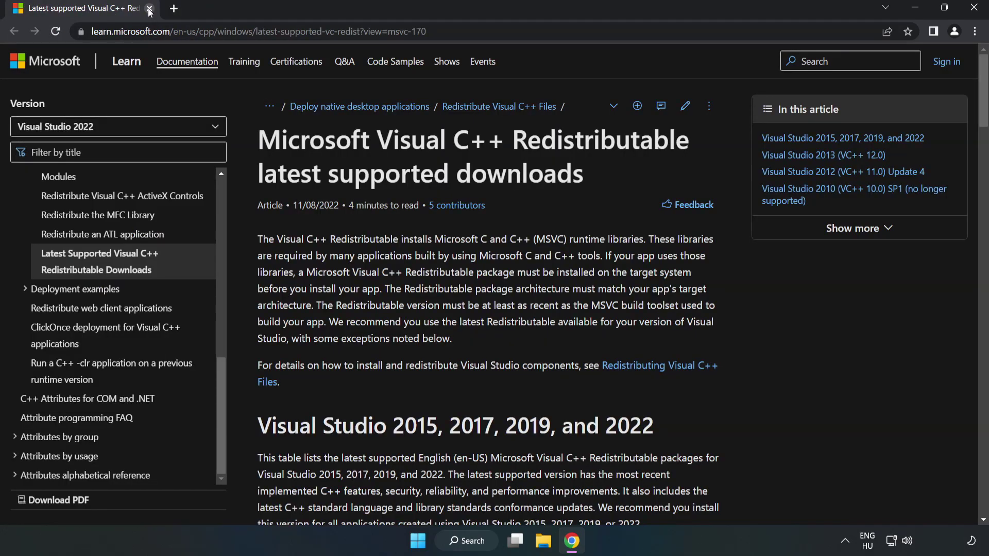
pyautogui.click(418, 31)
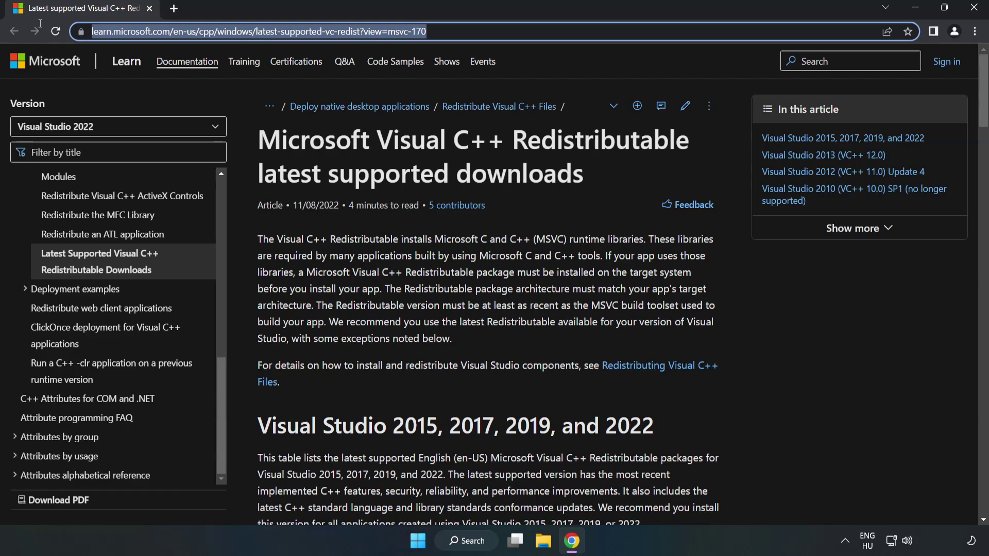
pyautogui.click(507, 171)
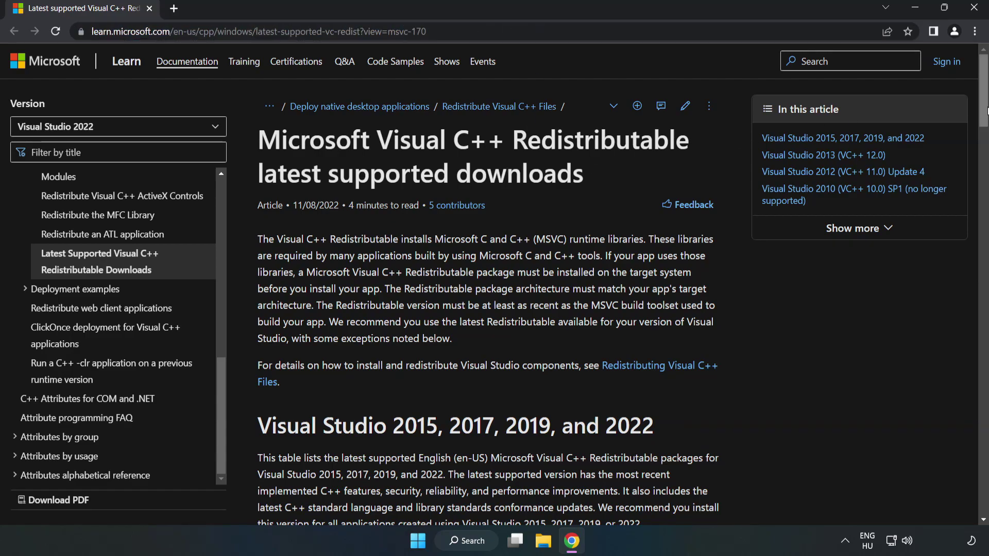
pyautogui.moveTo(984, 109); pyautogui.dragTo(984, 159)
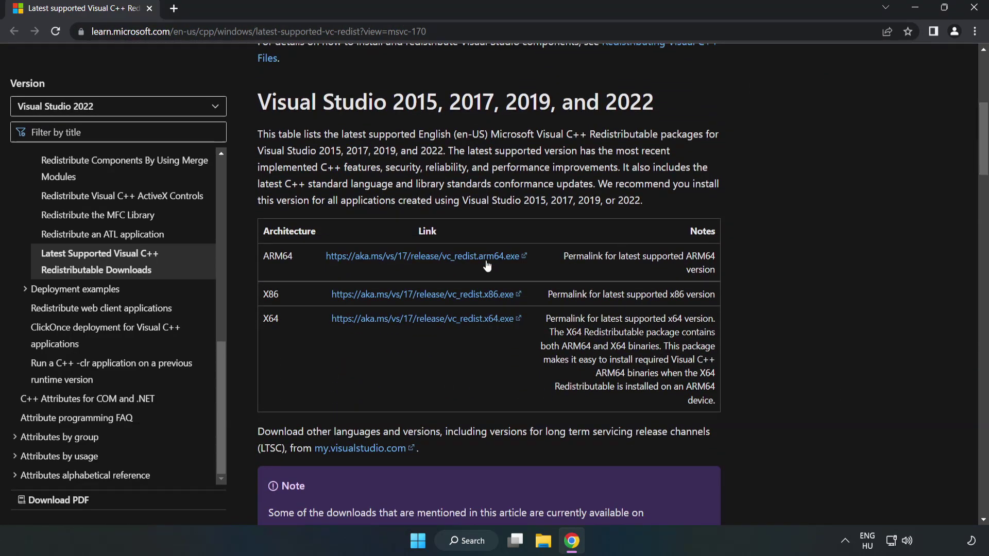
pyautogui.click(426, 260)
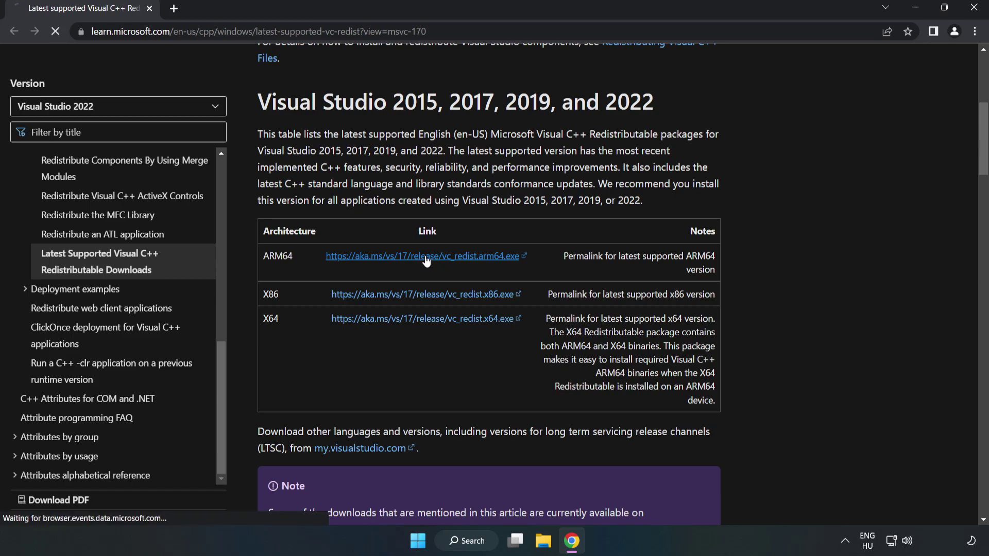
pyautogui.click(435, 292)
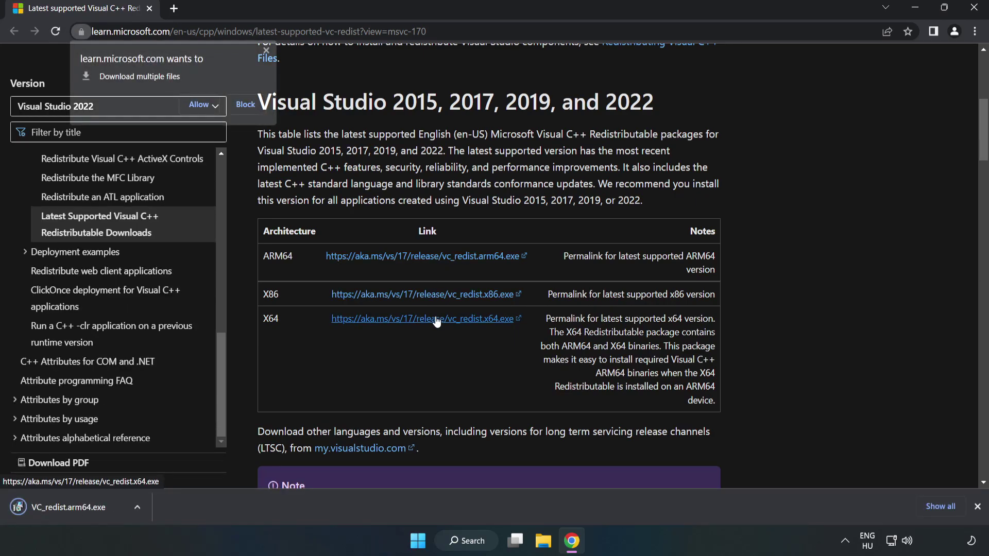
pyautogui.click(200, 104)
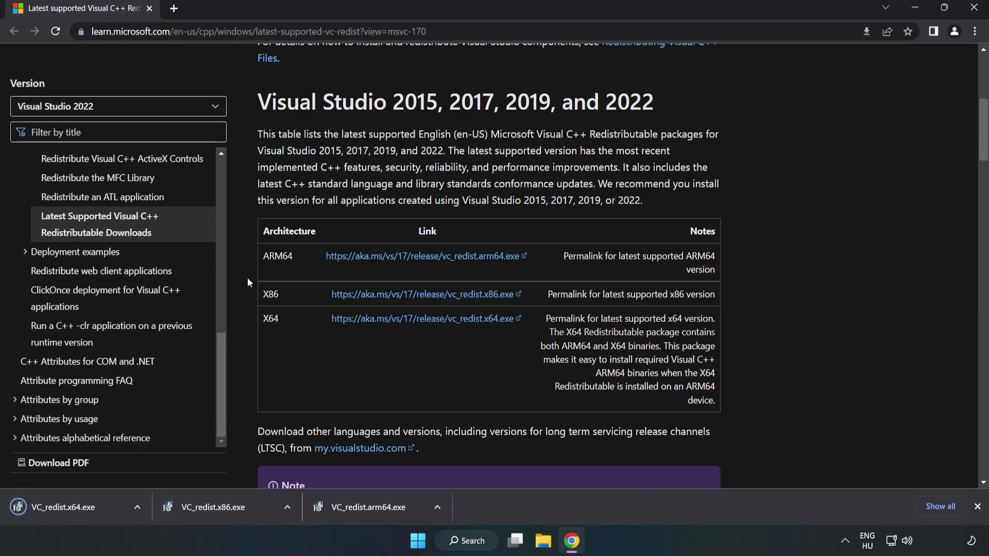
# - Attempt the ARM64 redistributable install, which fails as unsupported, and dismiss it
pyautogui.click(378, 511)
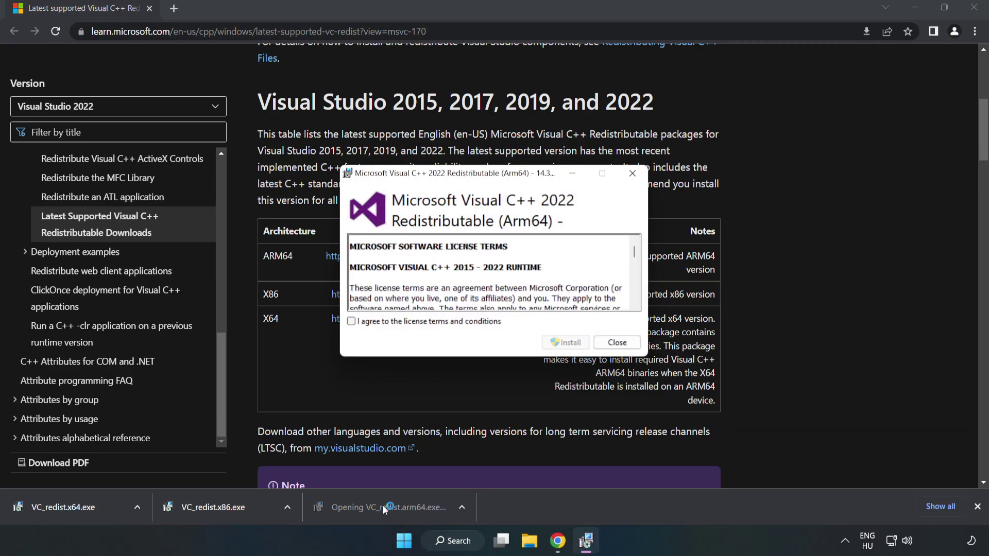
pyautogui.scroll(-10, 632, 262)
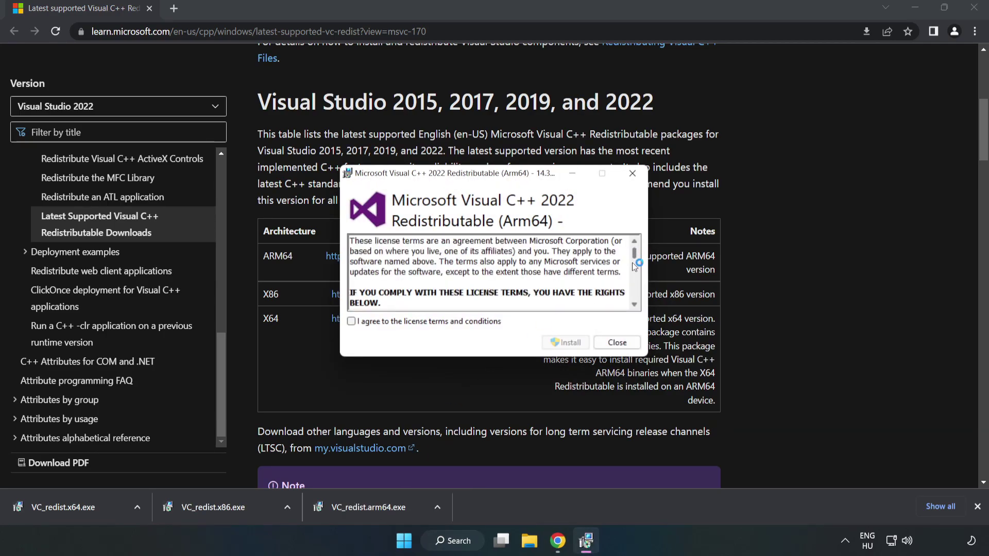
pyautogui.click(437, 322)
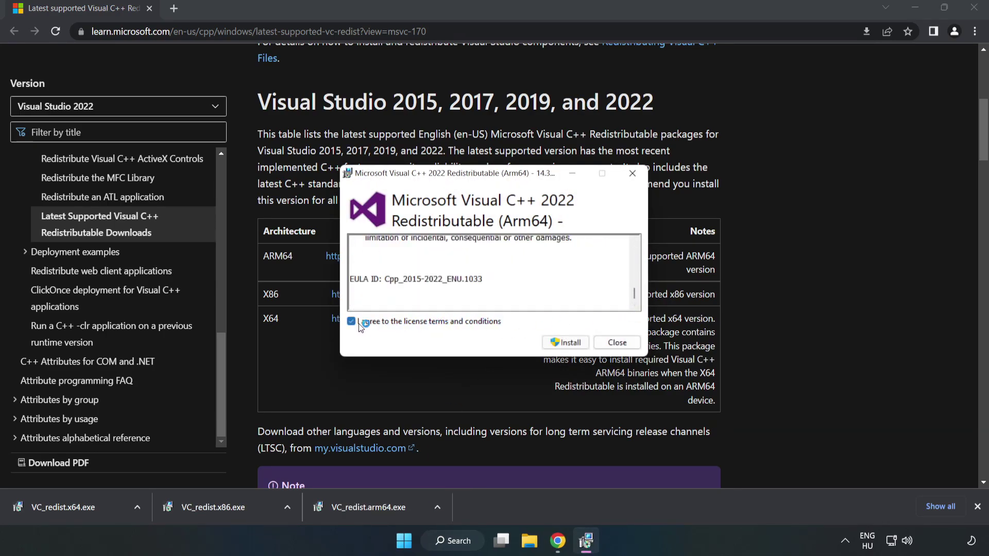
pyautogui.click(565, 344)
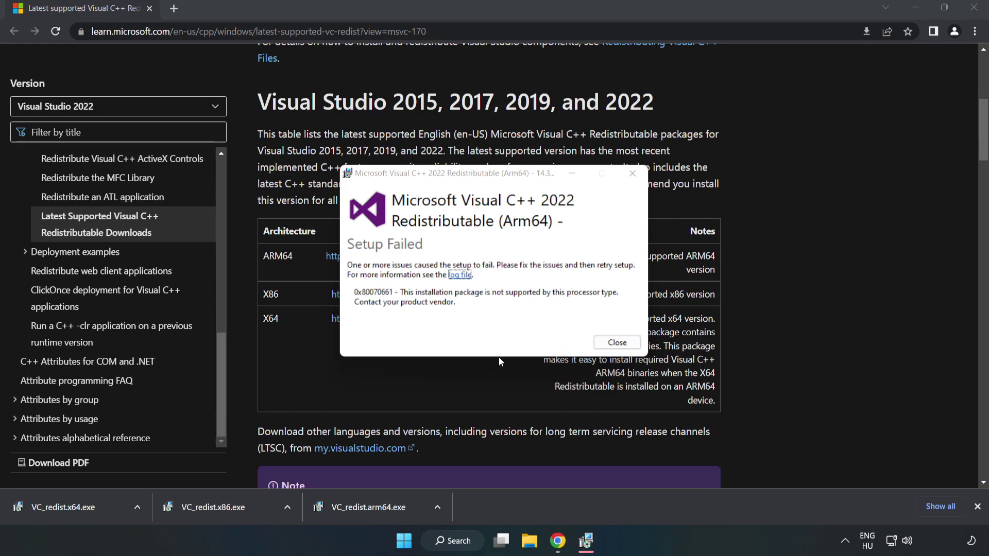
pyautogui.click(613, 342)
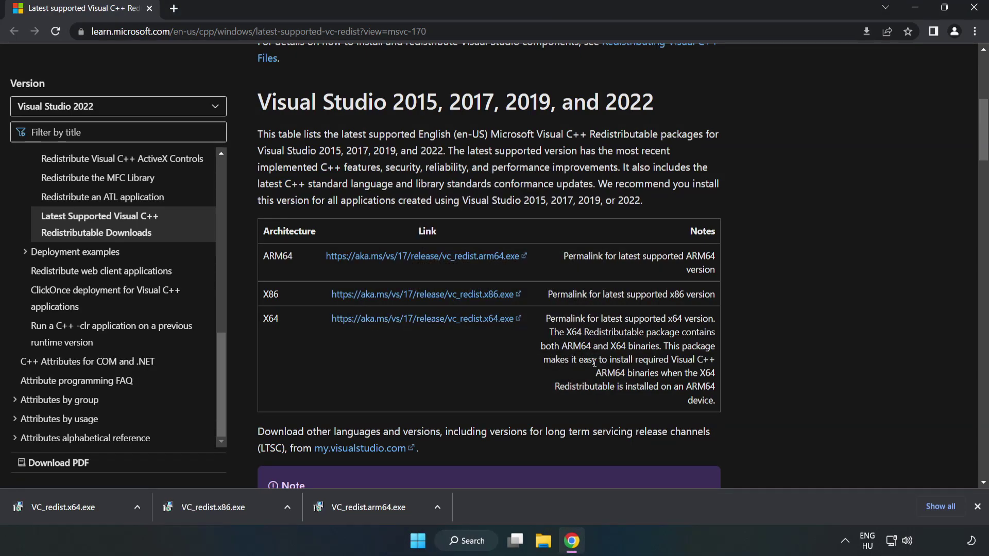
# - Install the x86 and x64 redistributables and close their Setup Successful dialogs
pyautogui.click(235, 505)
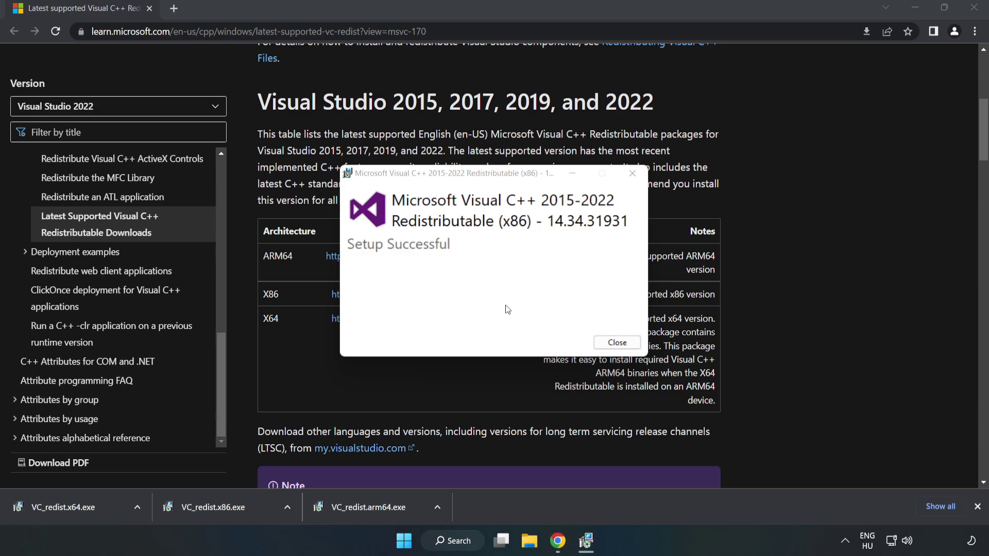
pyautogui.click(617, 342)
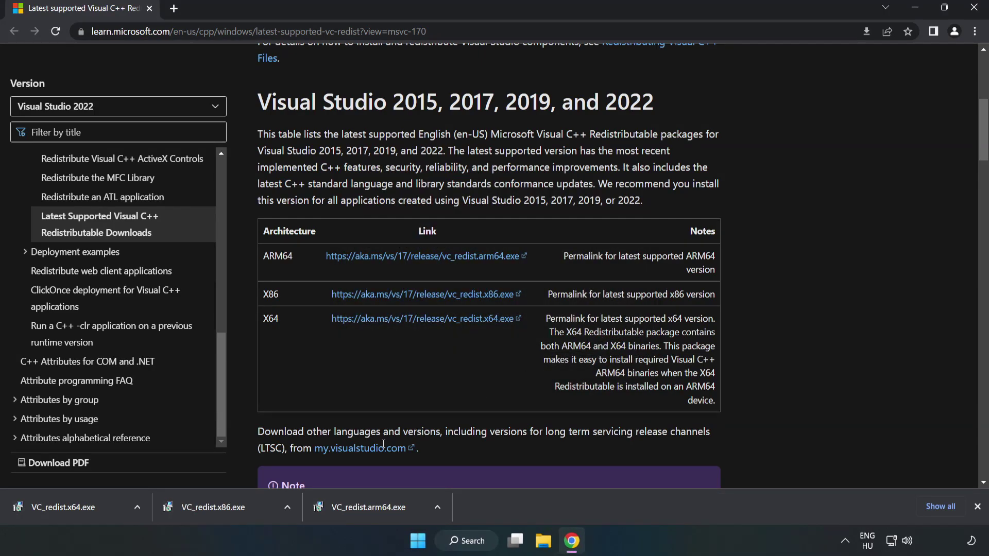
pyautogui.click(54, 506)
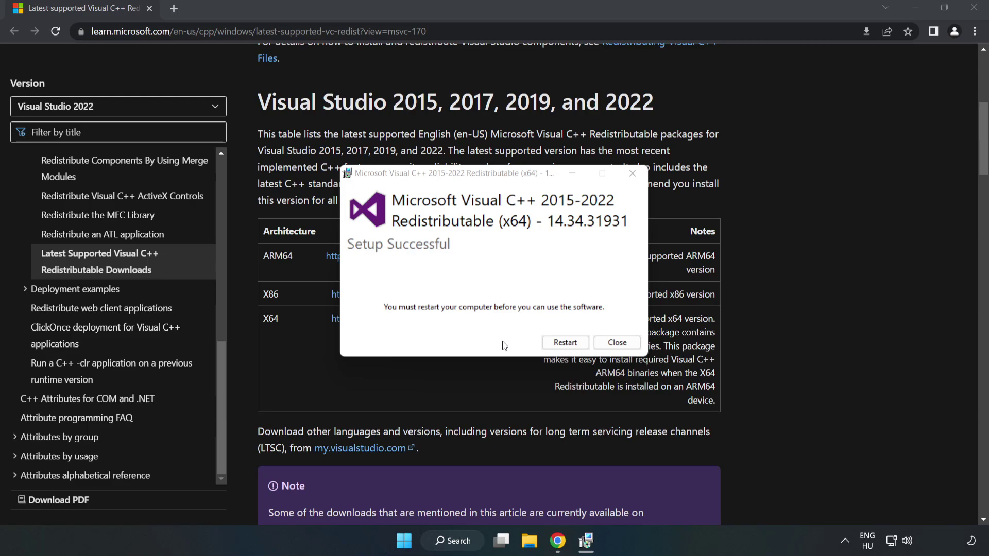
pyautogui.click(617, 343)
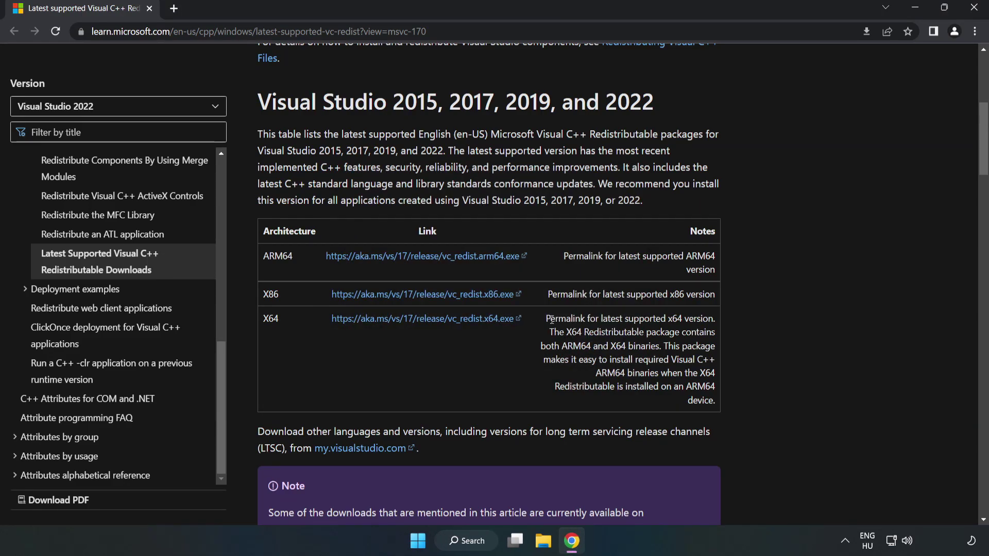
# - Close Chrome and bring up the Start menu's Sleep, Shut down and Restart options
pyautogui.click(975, 9)
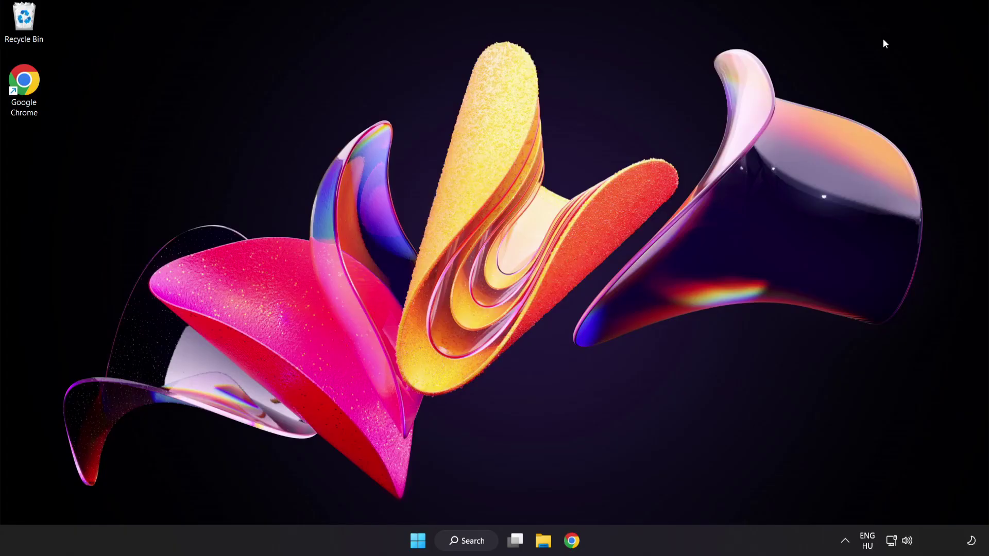
pyautogui.click(419, 545)
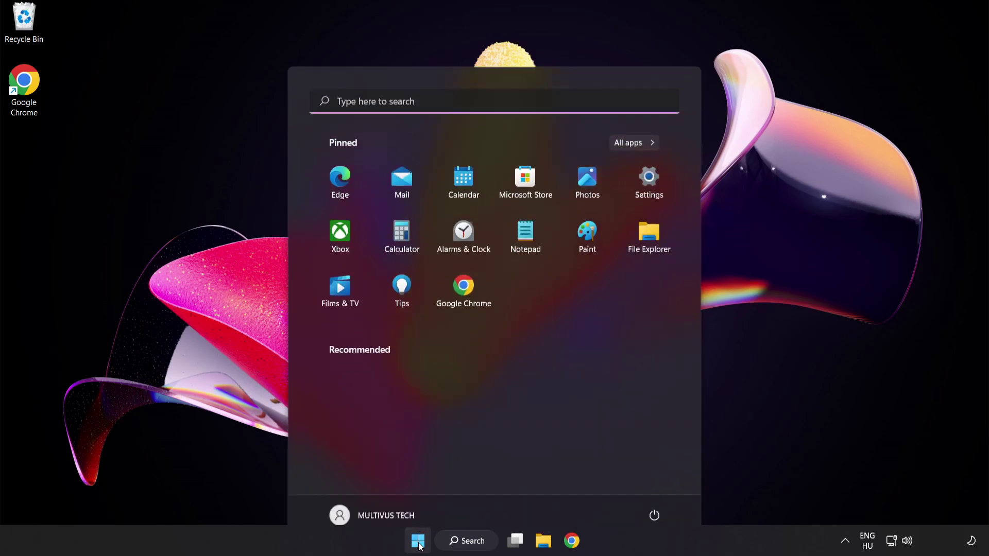
pyautogui.click(655, 498)
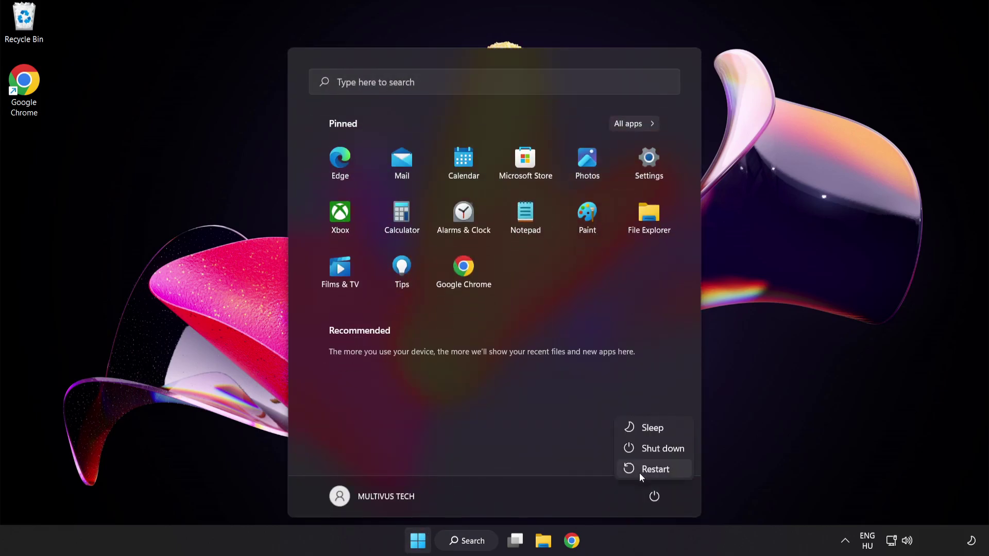